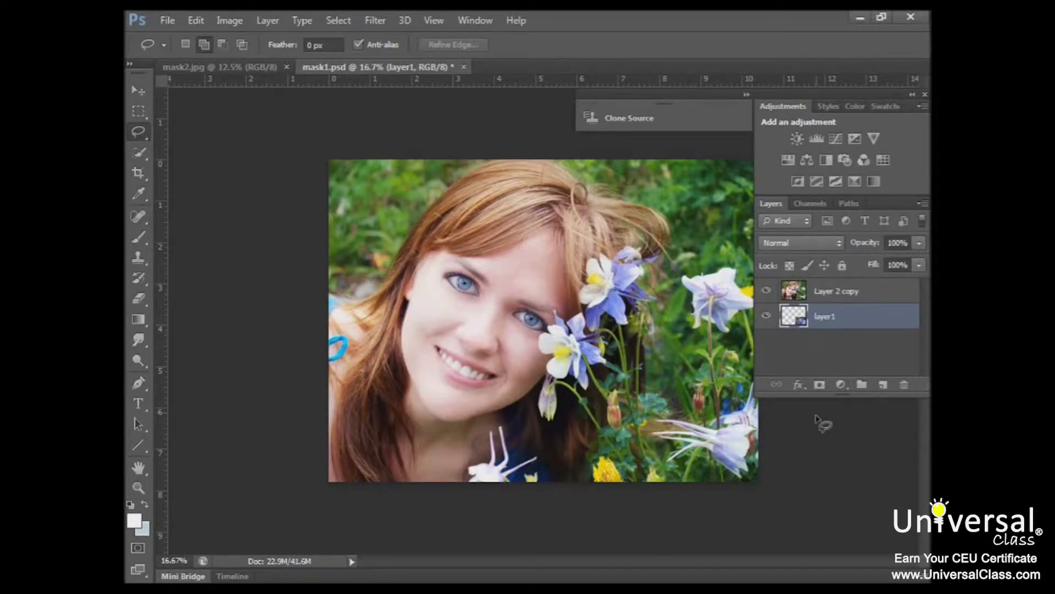
- Make Layer 2 copy the active layer and check the selection commands for an active selection
click(826, 296)
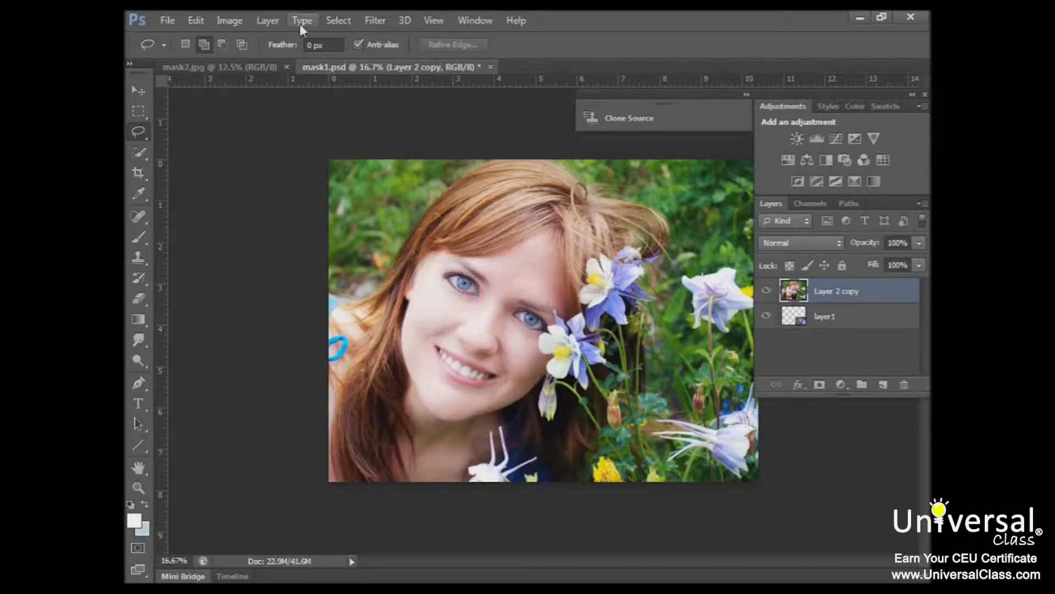
click(338, 21)
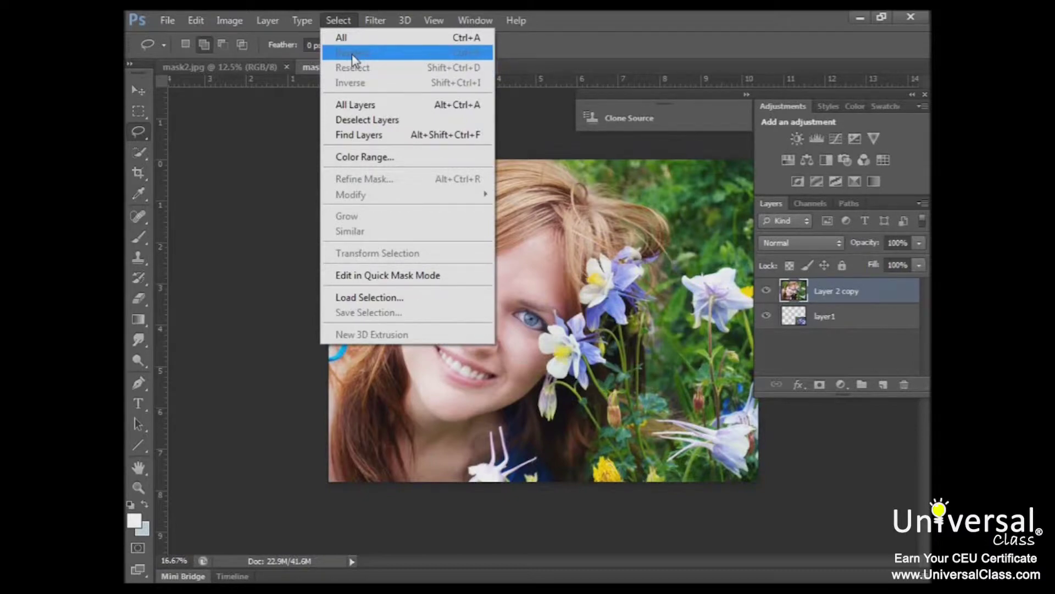
click(285, 111)
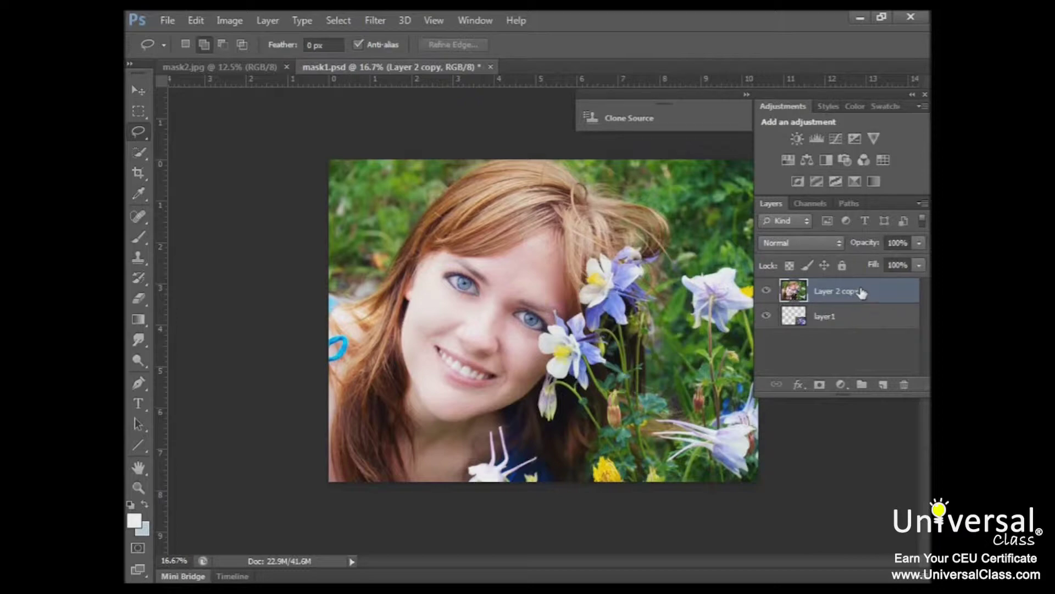
- Add a fully revealing layer mask to Layer 2 copy and delete it again
click(820, 387)
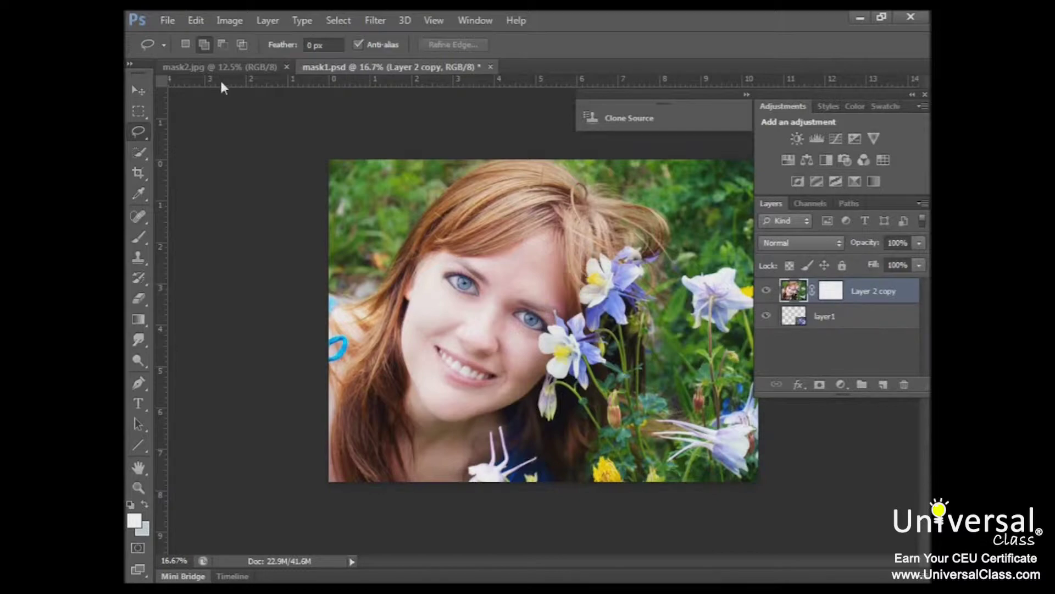
click(266, 21)
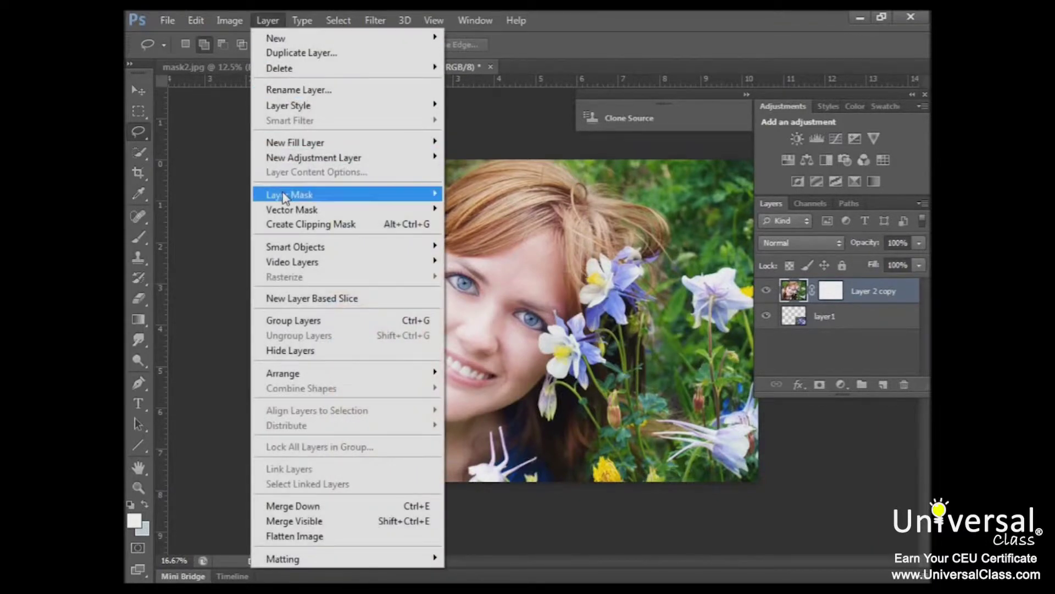
mouse_move(285, 196)
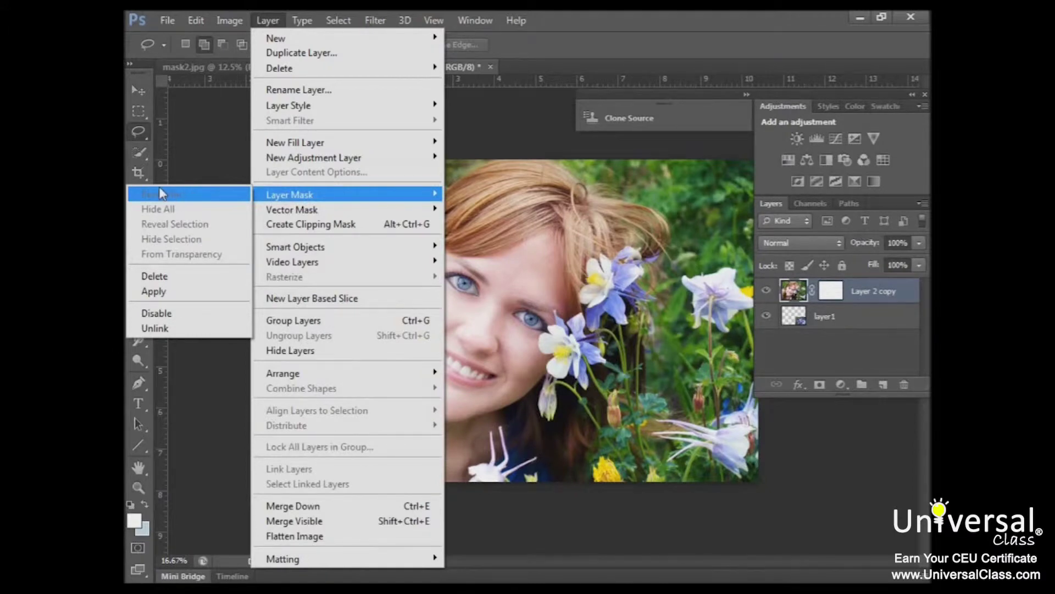
click(155, 276)
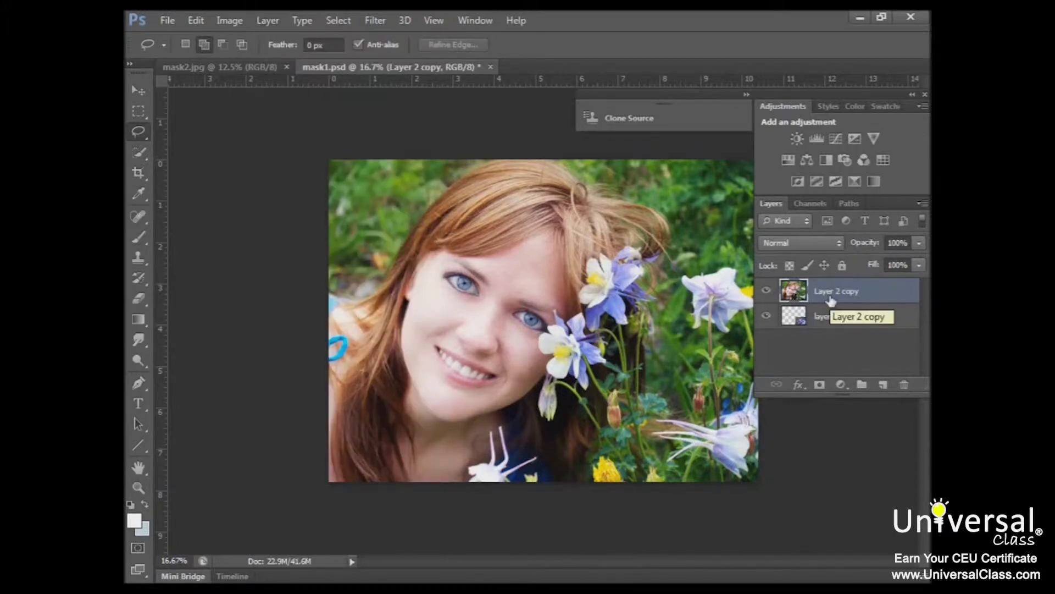
- Add a Hide All layer mask to Layer 2 copy and undo it
click(268, 20)
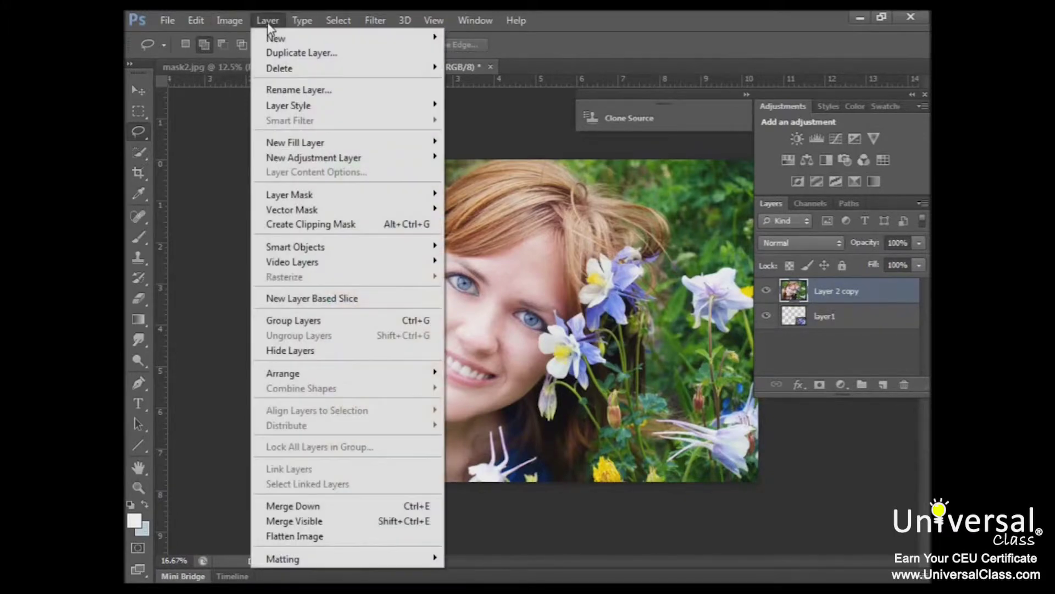
click(192, 210)
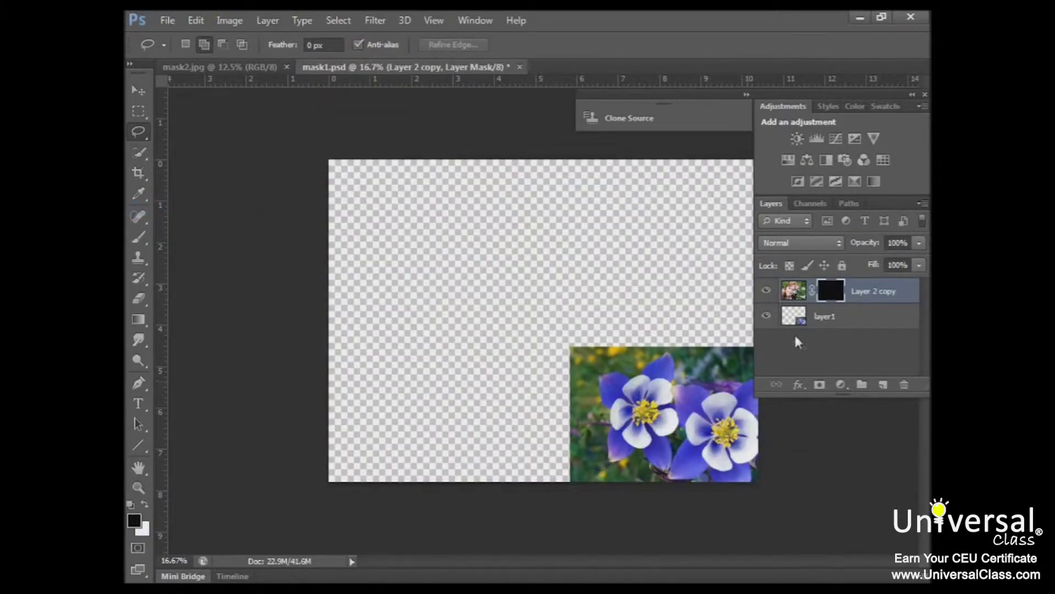
click(196, 20)
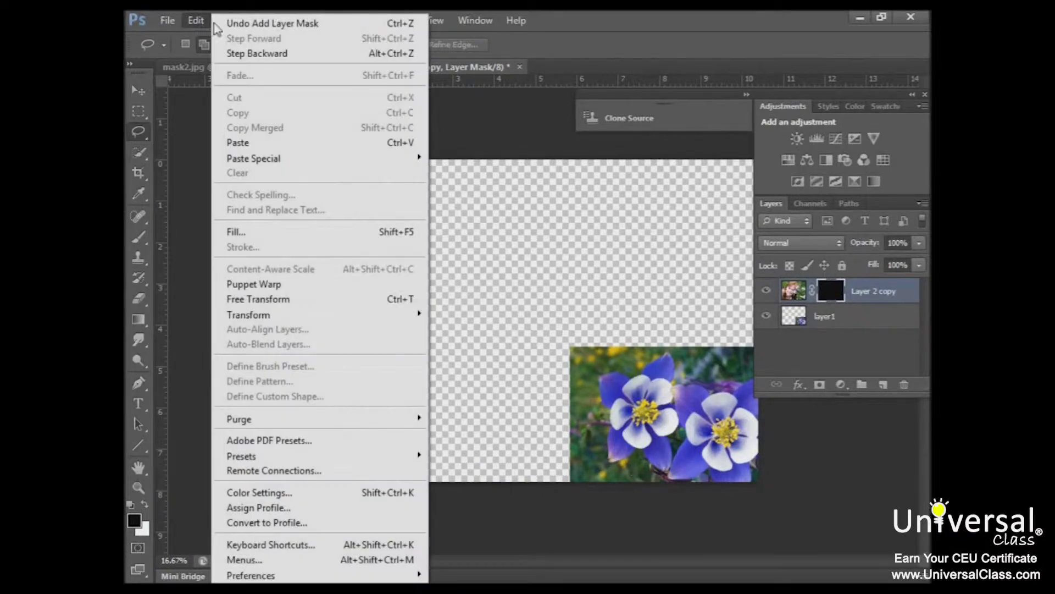
click(231, 25)
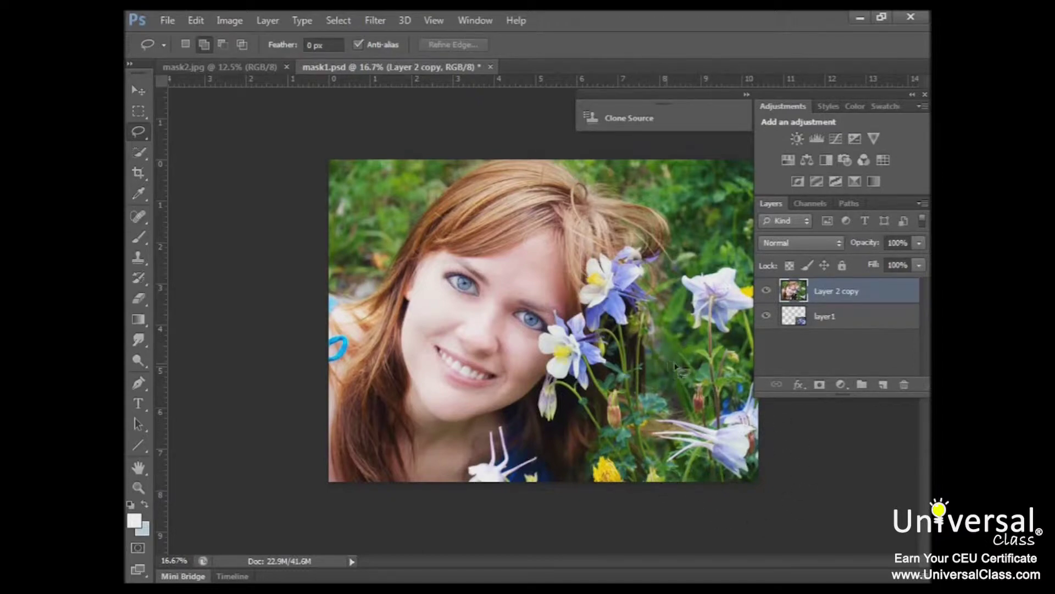
- Lasso a freehand region in the image's lower-right corner on Layer 2 copy, over the area where layer1's blue flowers lie
click(766, 292)
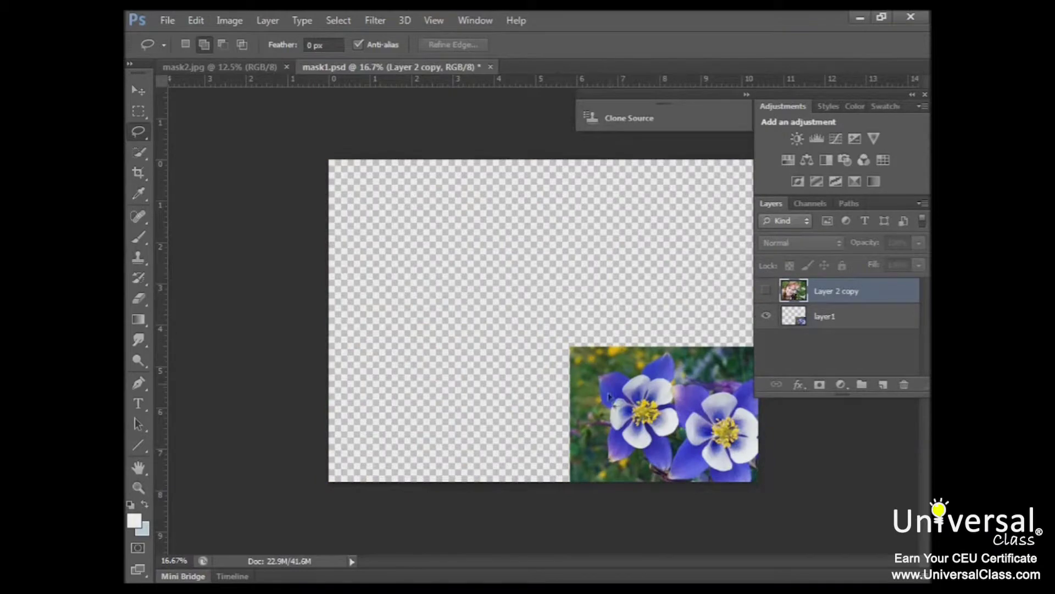
click(766, 291)
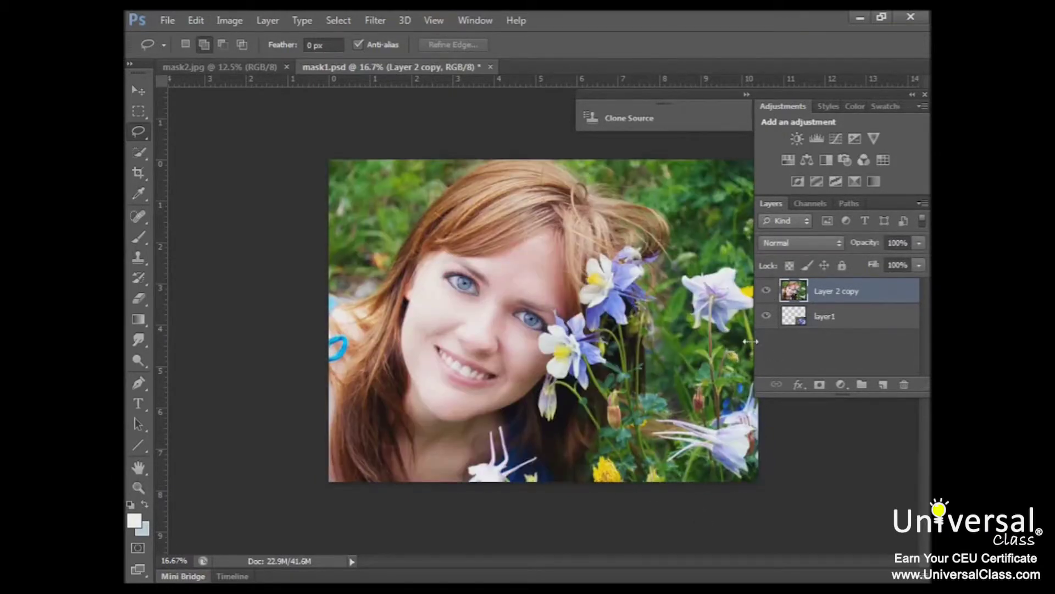
drag(800, 94, 812, 93)
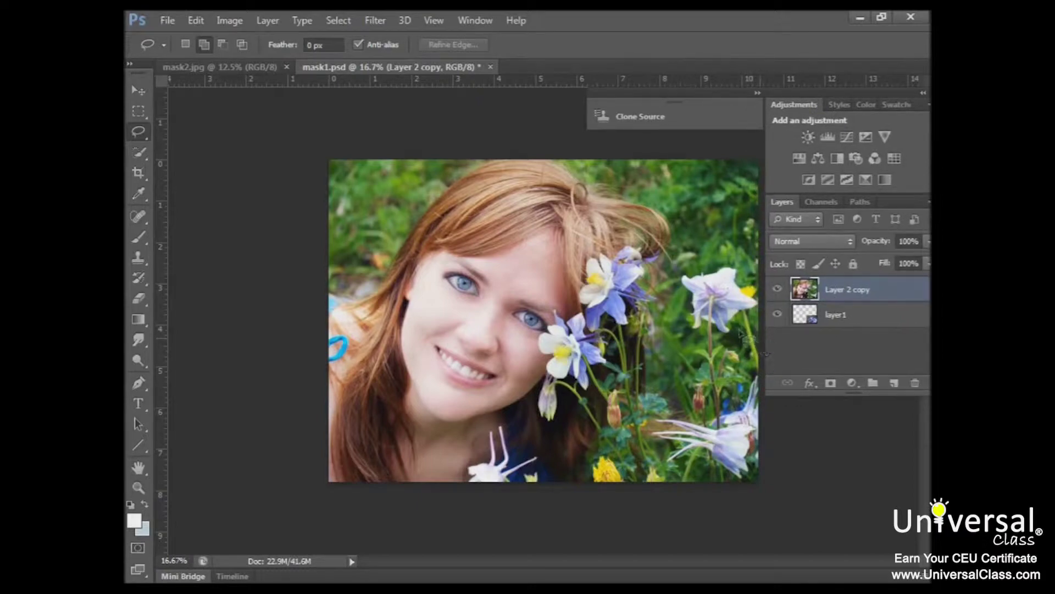
mouse_move(625, 389)
mouse_down()
mouse_move(590, 462)
mouse_move(700, 522)
mouse_move(793, 487)
mouse_move(771, 346)
mouse_move(758, 335)
mouse_up()
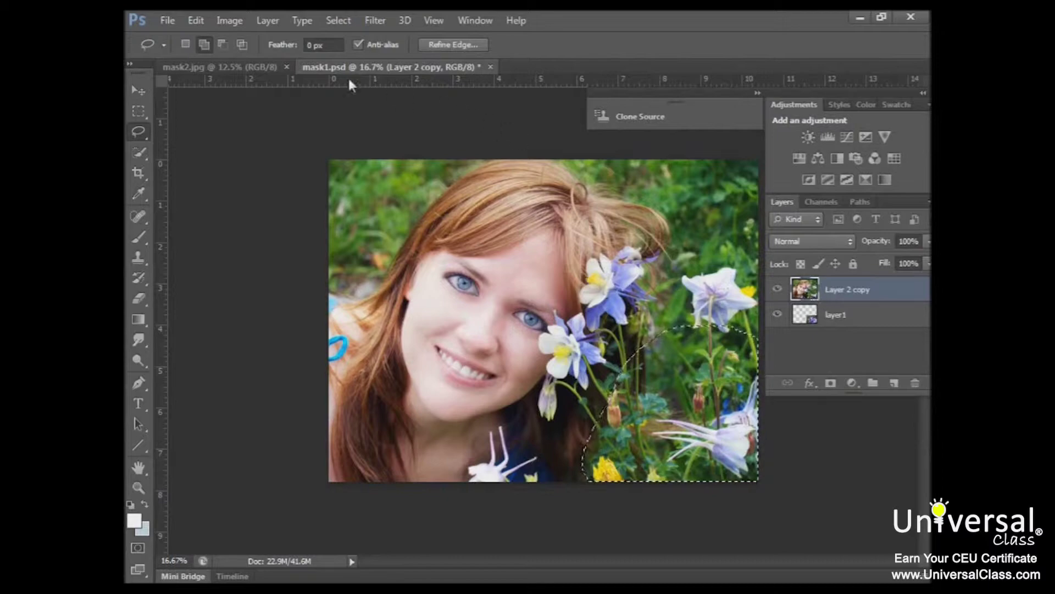
- Add a Hide Selection layer mask to Layer 2 copy from the lassoed region
click(265, 22)
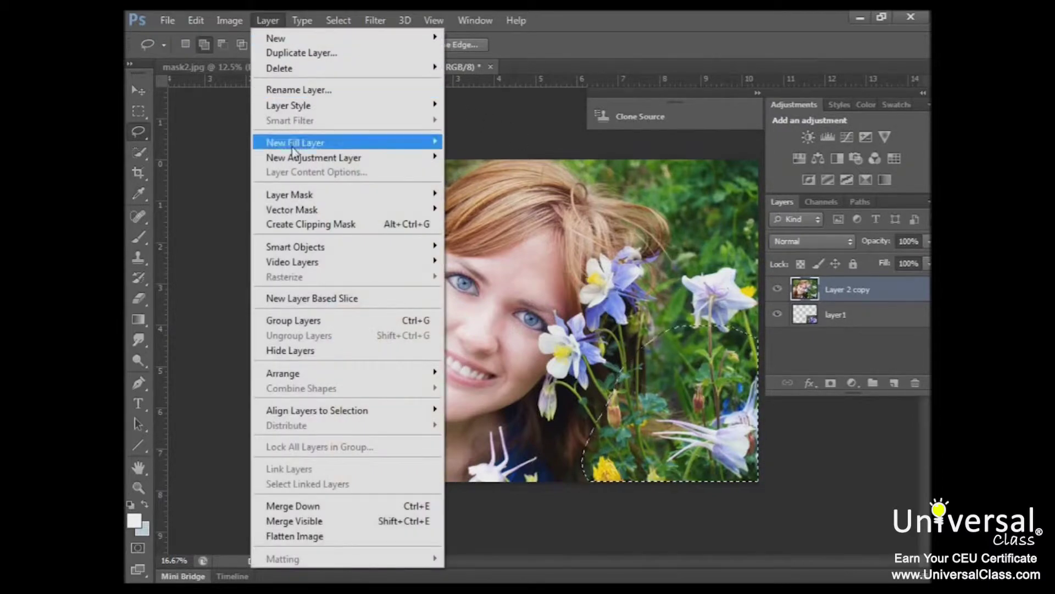
mouse_move(292, 199)
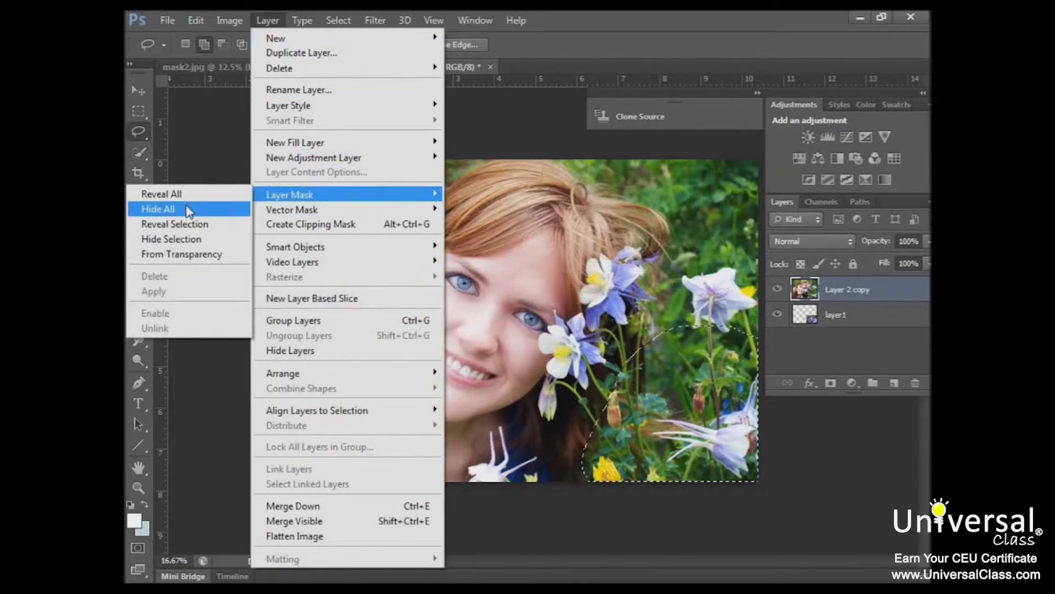
click(175, 239)
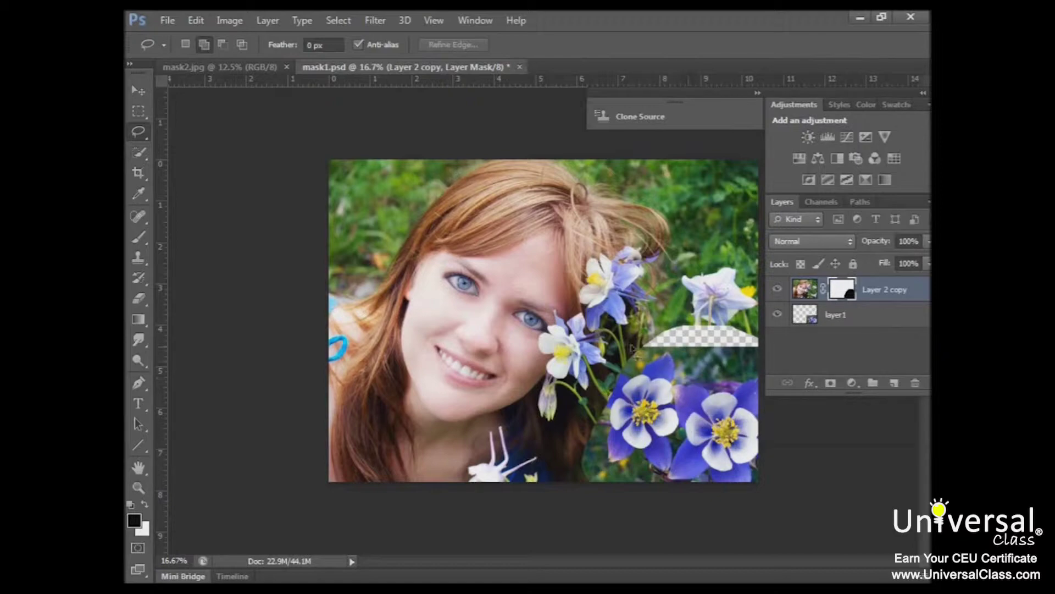
- Move the blue flowers on layer1 slightly up and to the right to fill the transparent gap in the masked area
click(805, 289)
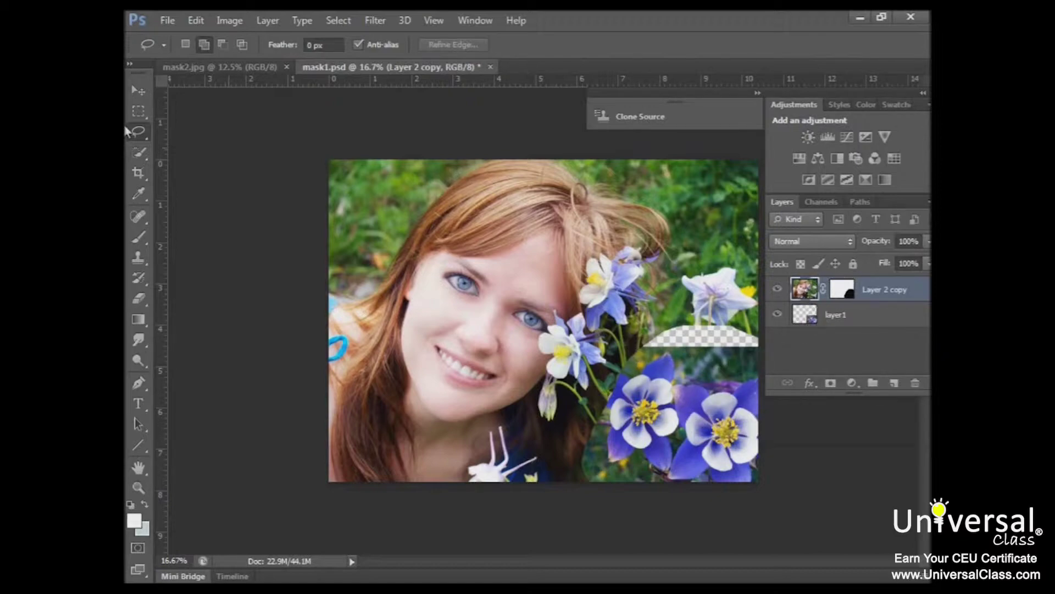
click(866, 316)
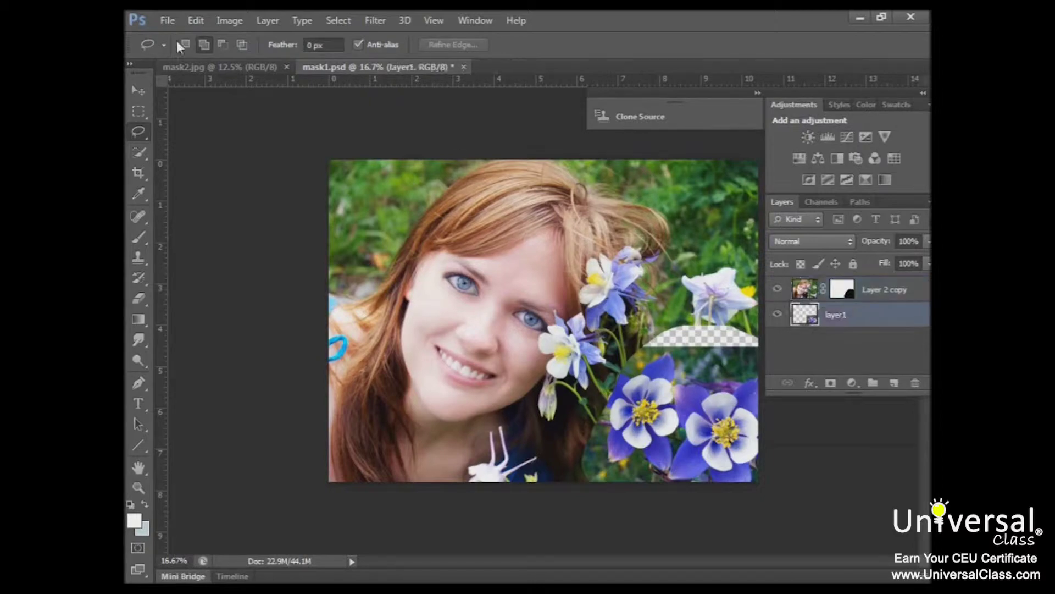
click(142, 91)
drag(677, 424, 711, 413)
- Transfer the layer mask from Layer 2 copy to layer1 and step back to restore it
click(857, 291)
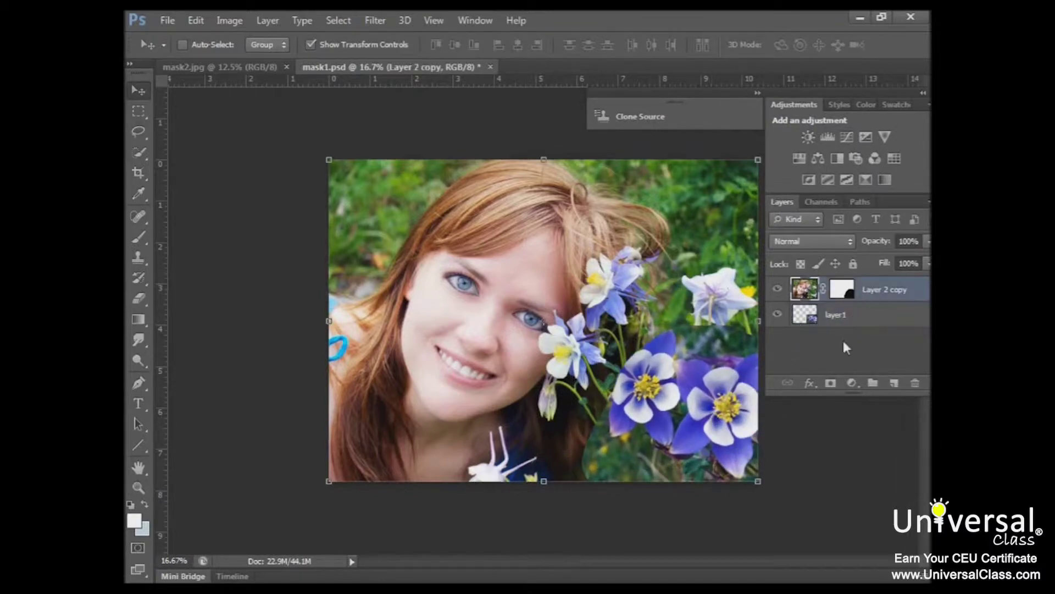
click(843, 290)
drag(843, 290, 841, 318)
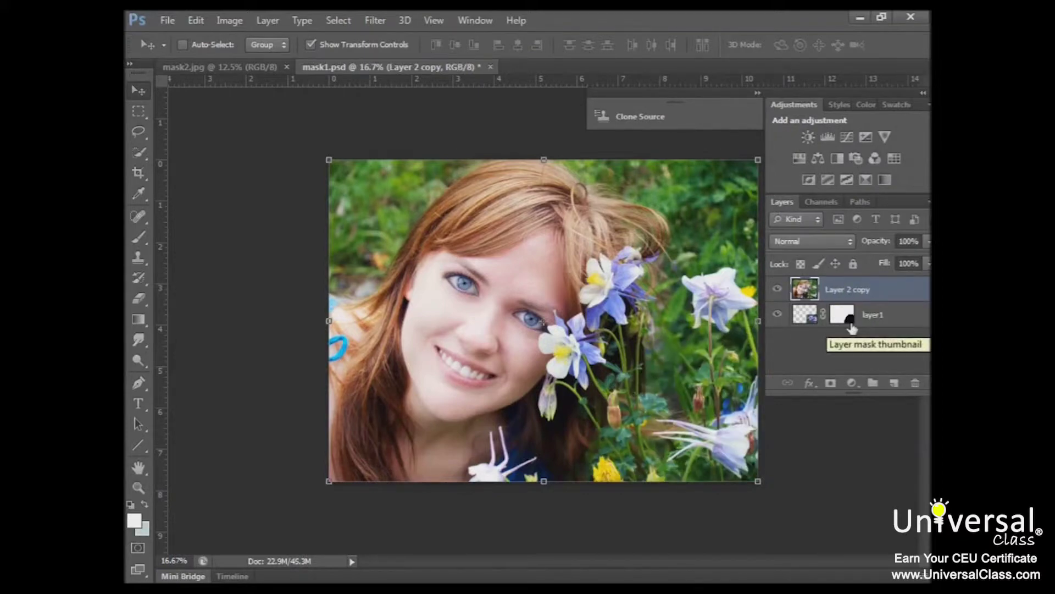
click(196, 21)
click(257, 53)
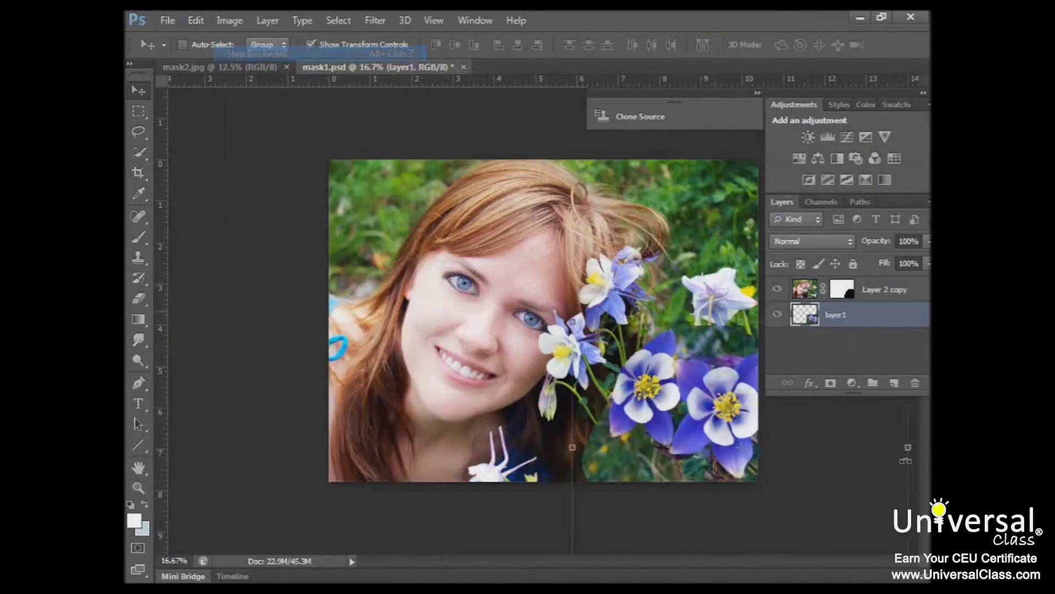
- Alternate between editing Layer 2 copy's image and its layer mask, ending with the mask active
click(845, 291)
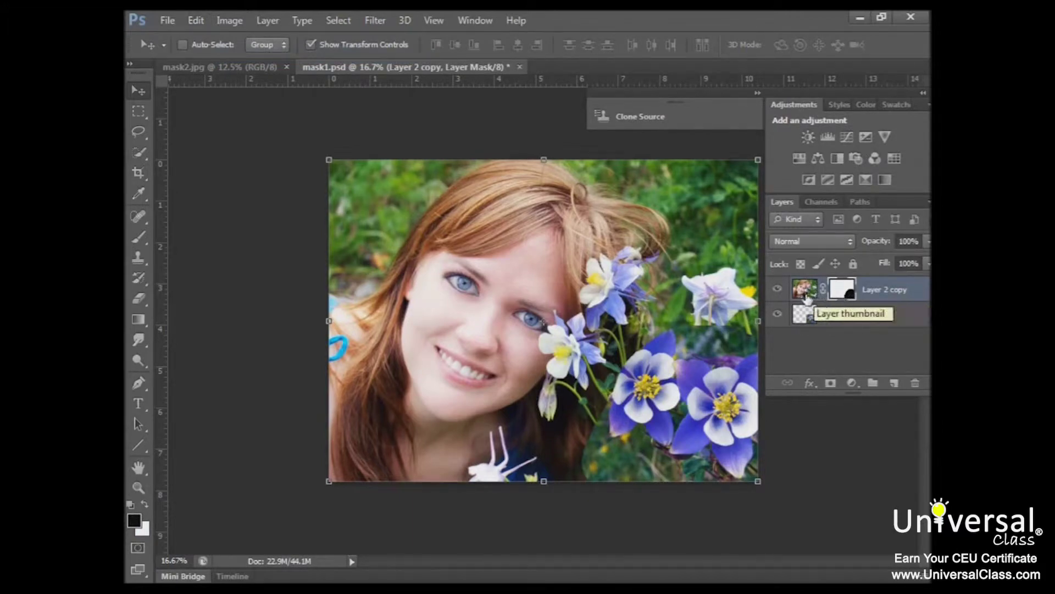
click(818, 300)
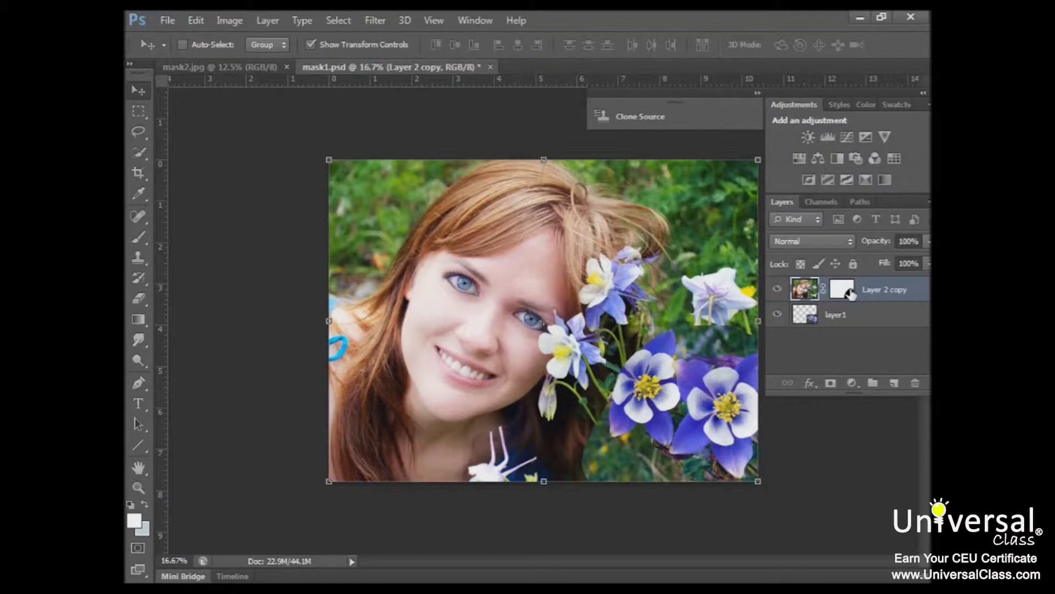
click(839, 291)
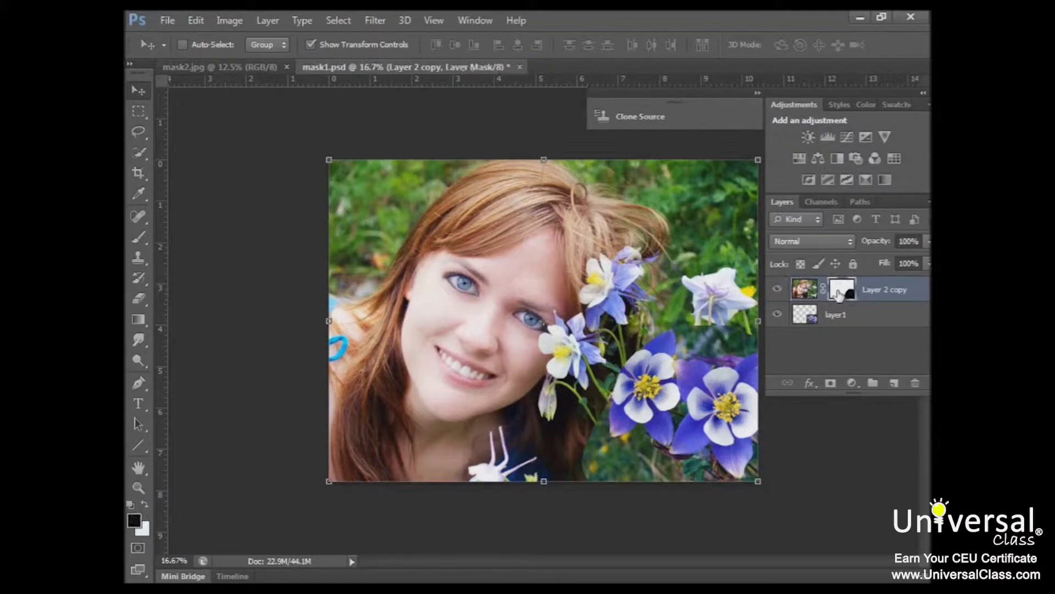
click(808, 294)
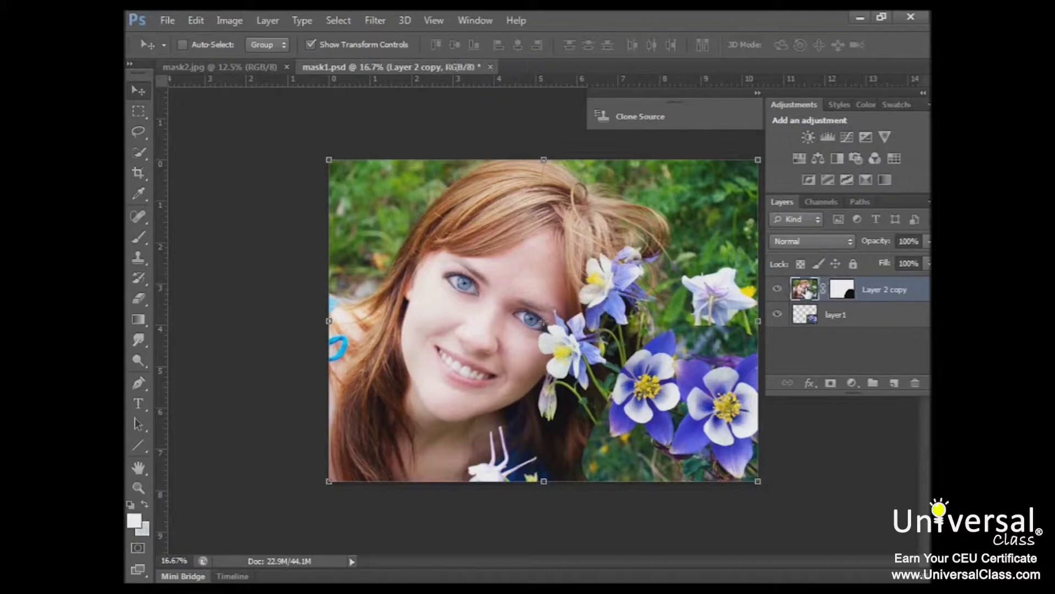
click(836, 291)
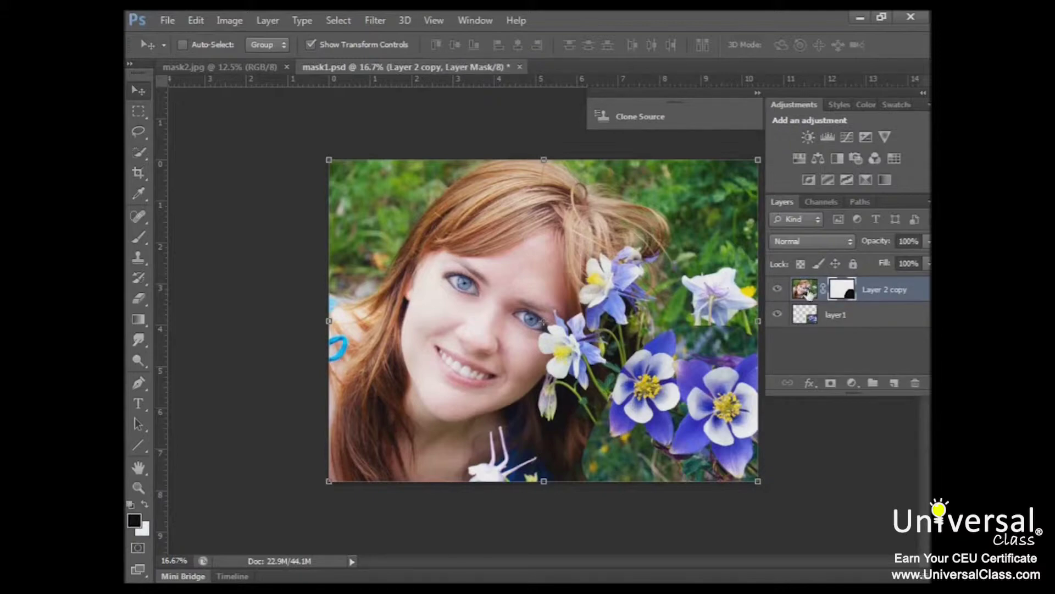
click(806, 292)
click(843, 292)
- Brush white (ffffff) at 100% opacity on Layer 2 copy's mask over the left blue flower to restore the portrait photo there
click(141, 237)
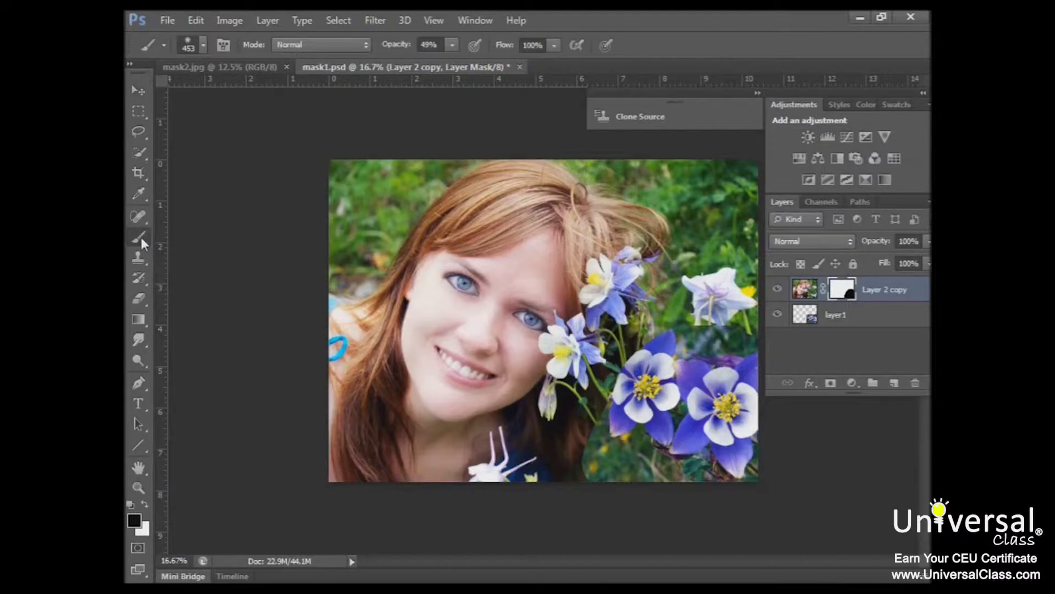
click(134, 520)
drag(261, 358, 241, 261)
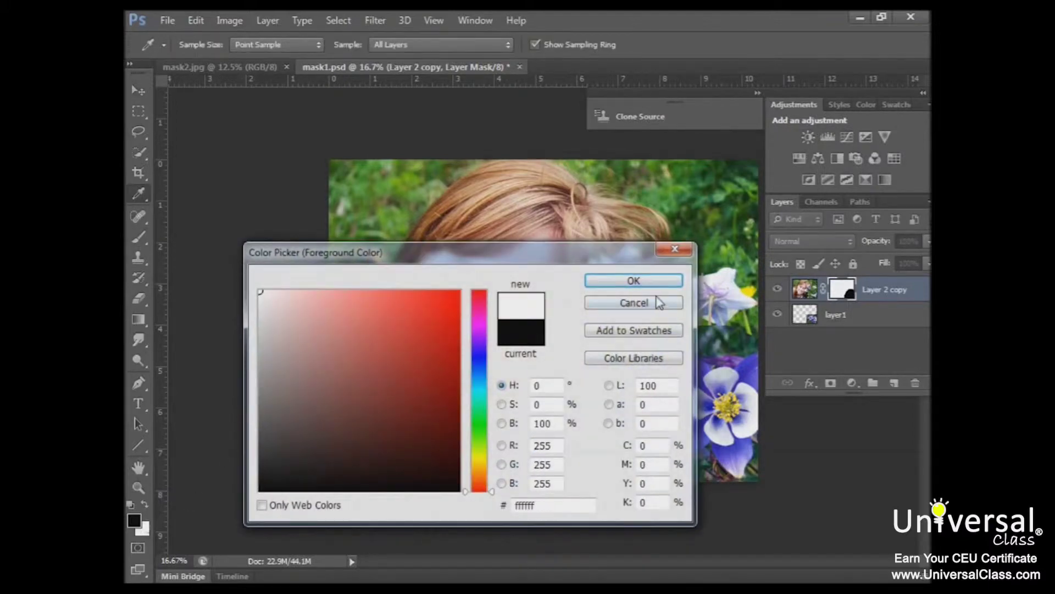
click(632, 282)
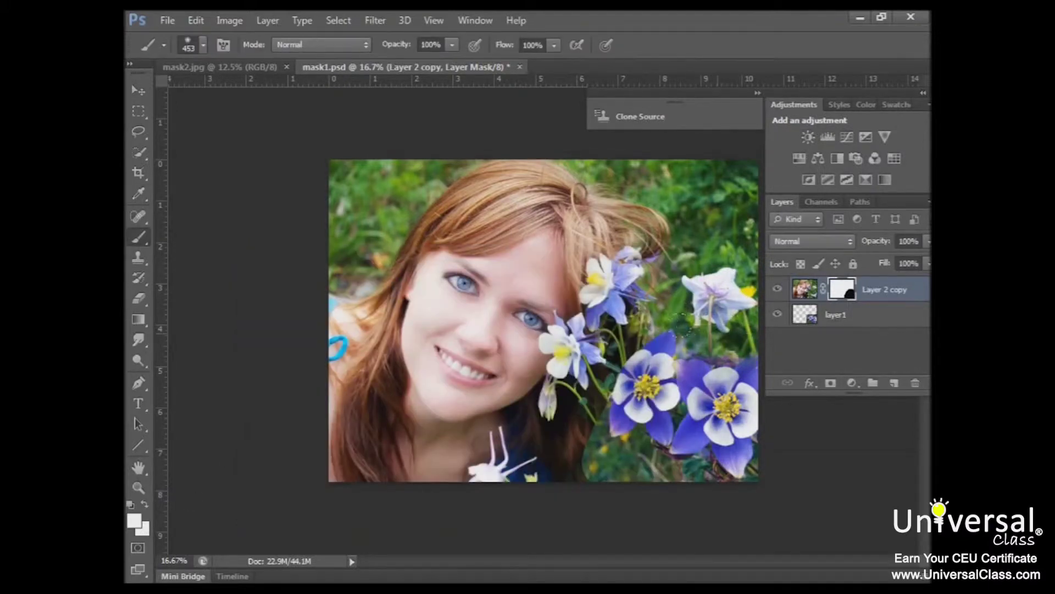
mouse_move(682, 326)
mouse_down()
mouse_move(616, 393)
mouse_move(596, 462)
mouse_move(632, 468)
mouse_move(651, 374)
mouse_move(679, 429)
mouse_move(634, 354)
mouse_move(668, 366)
mouse_up()
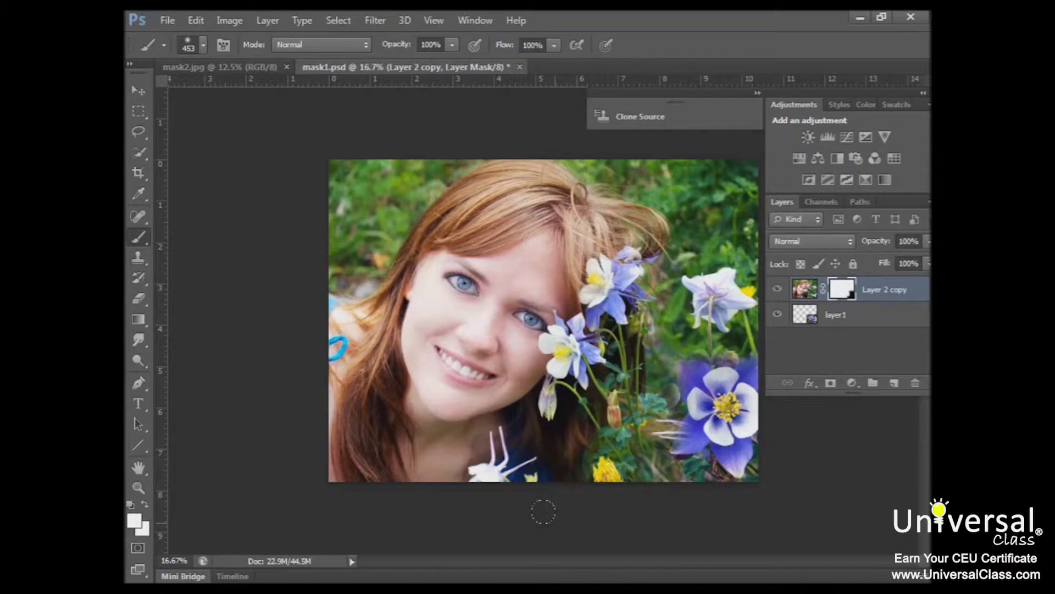
- Paint black on Layer 2 copy's mask with a 150 px brush around the upper-left edge of the remaining blue flower
click(134, 520)
click(260, 490)
click(654, 280)
key(bracketleft)
mouse_move(690, 381)
mouse_down()
mouse_move(727, 380)
mouse_move(760, 370)
mouse_move(741, 476)
mouse_move(714, 439)
mouse_move(681, 455)
mouse_move(694, 424)
mouse_move(681, 458)
mouse_move(684, 368)
mouse_move(706, 392)
mouse_up()
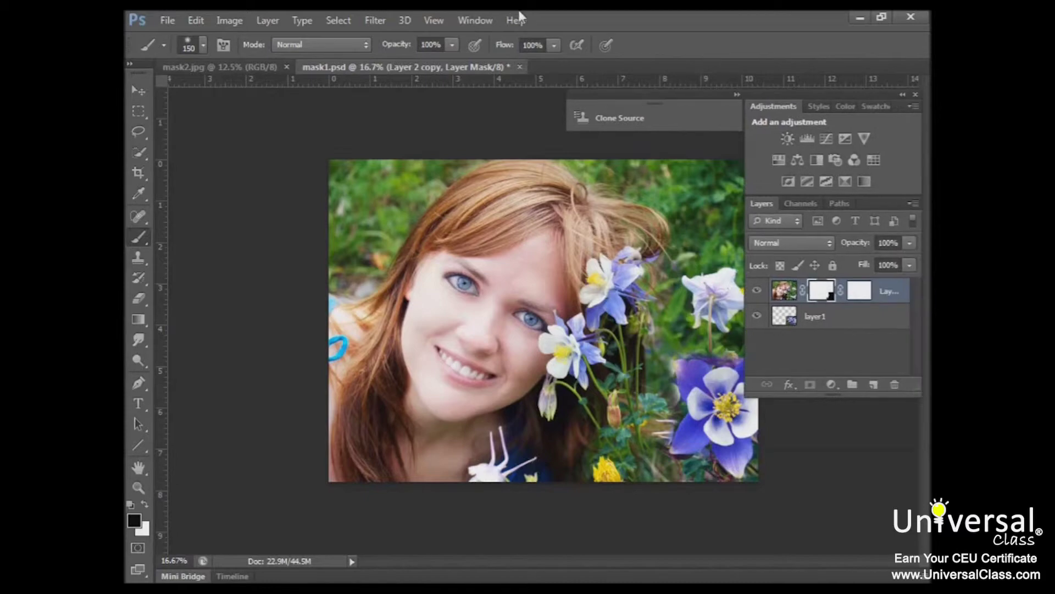
- Show the Properties settings for Layer 2 copy's layer mask
click(476, 20)
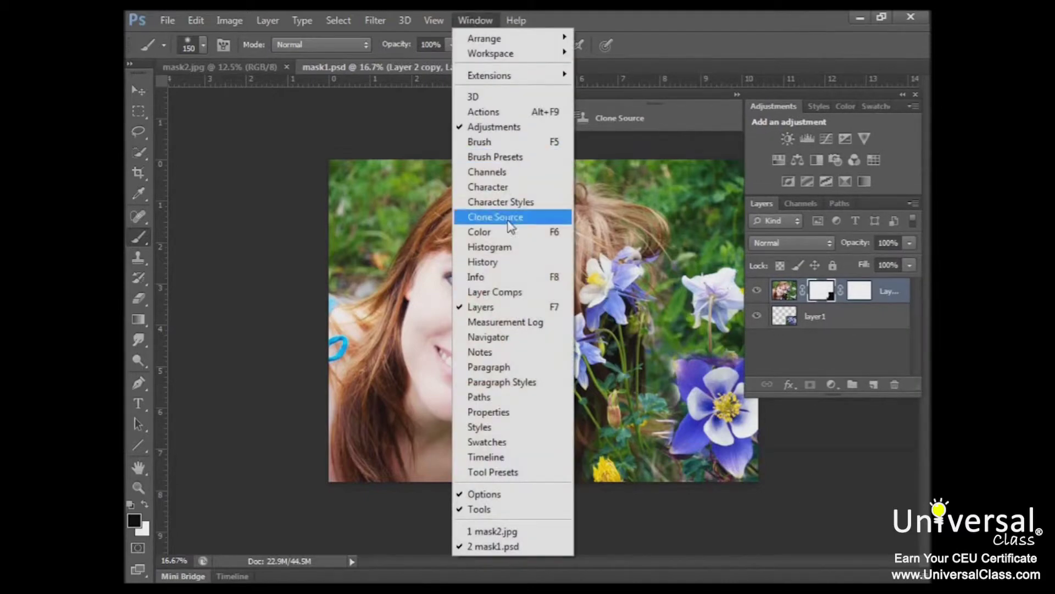
click(512, 417)
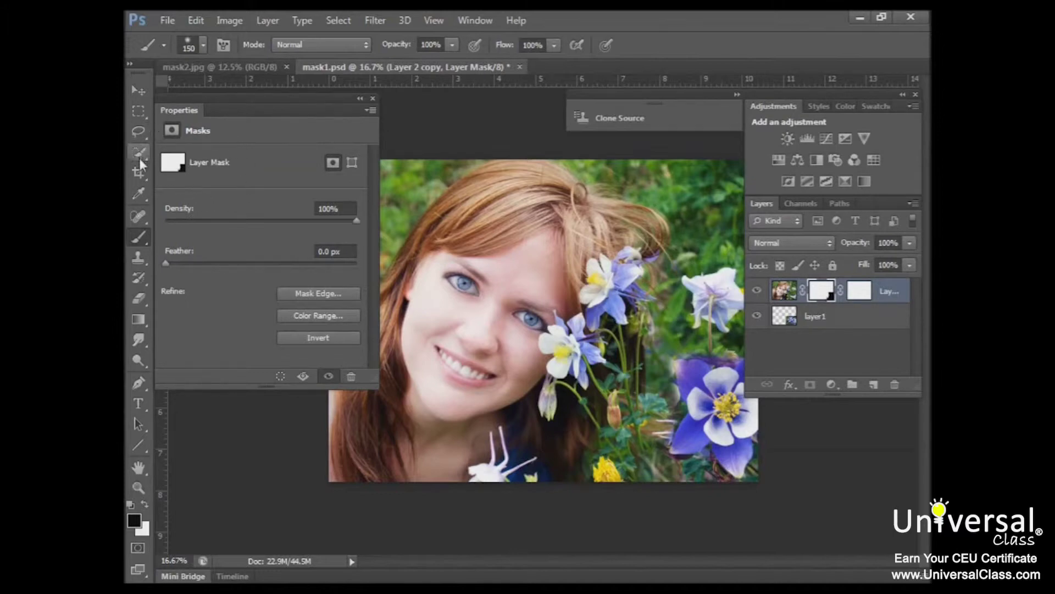
- Try lowering the density of Layer 2 copy's layer mask to 50%, ending with it set back to 100%
click(354, 220)
drag(354, 219, 274, 221)
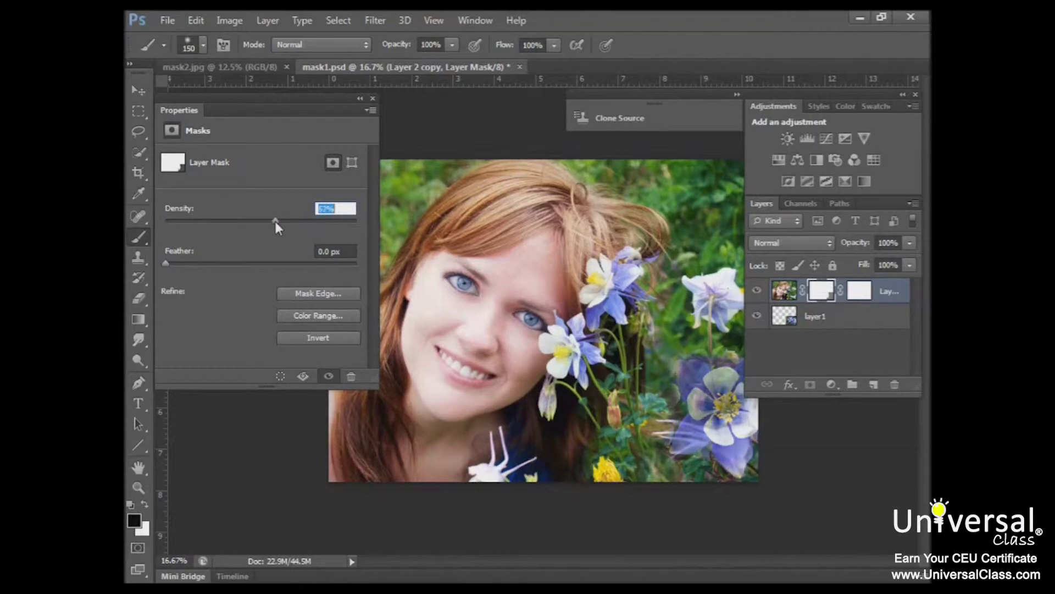
text(100)
key(Return)
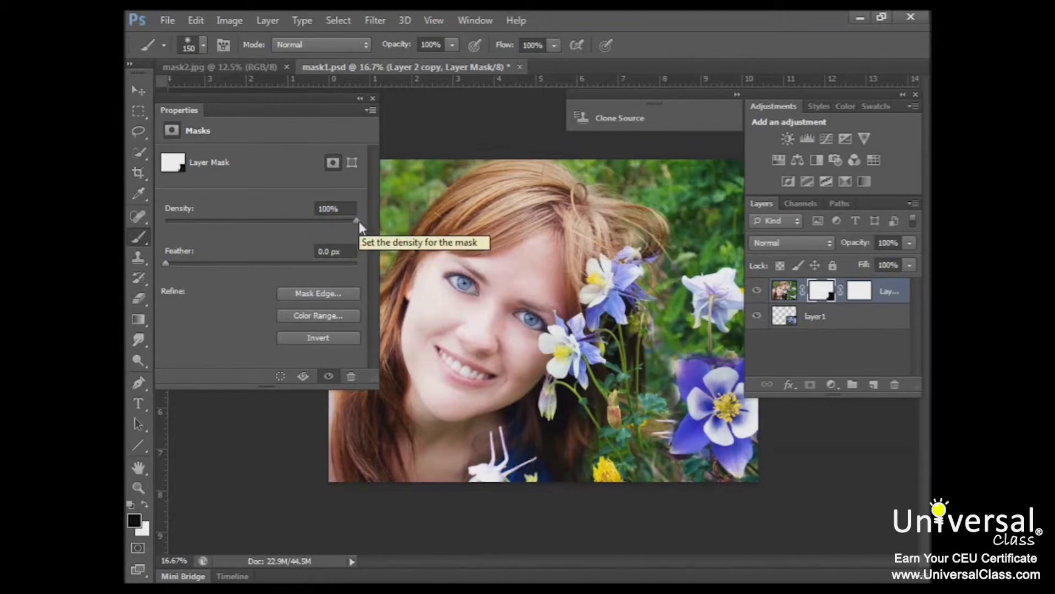
drag(356, 221, 259, 222)
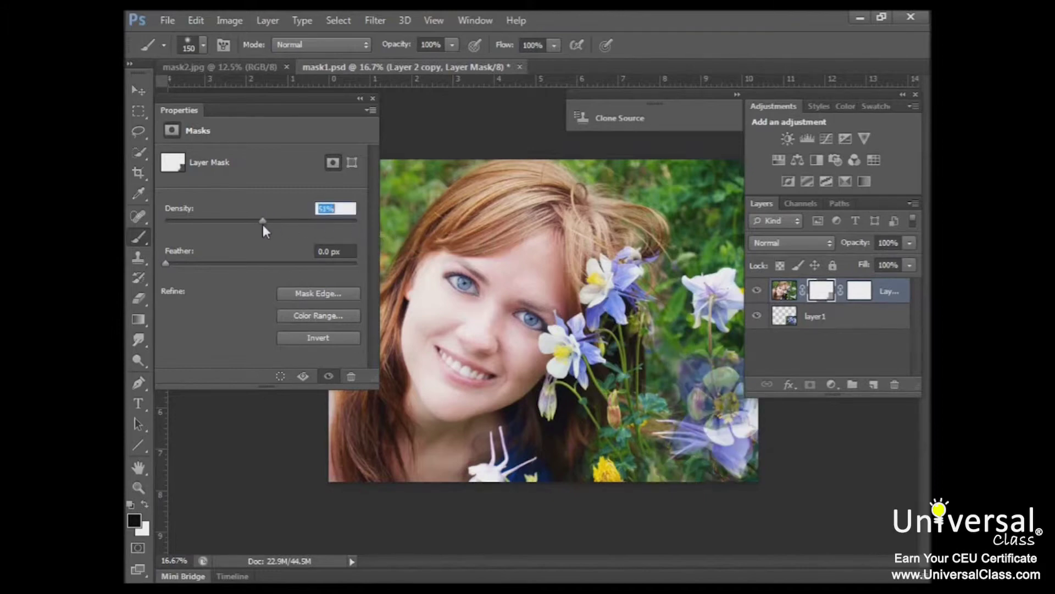
drag(262, 222, 259, 223)
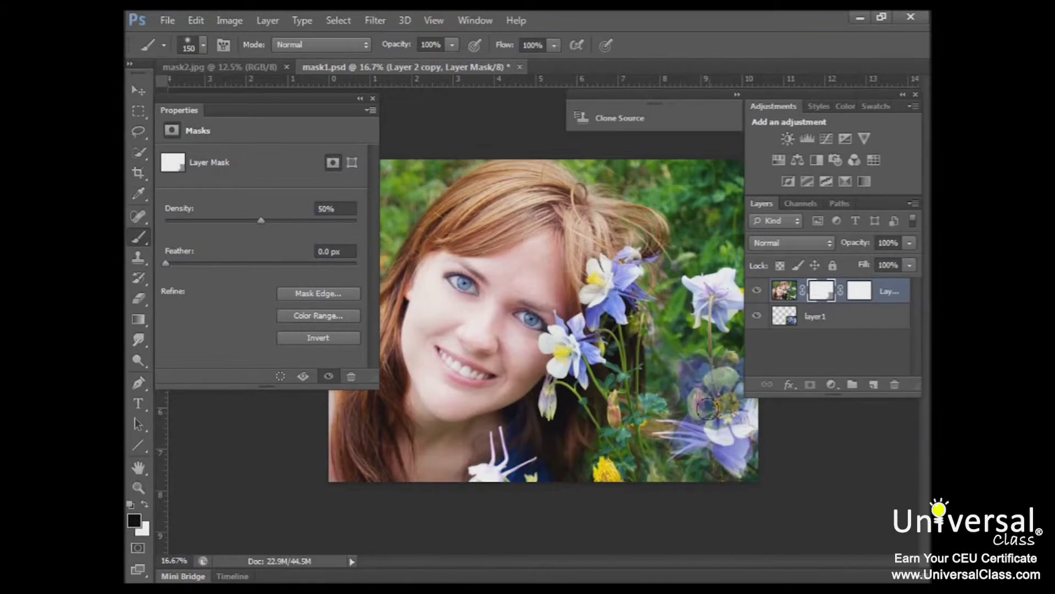
drag(261, 221, 365, 222)
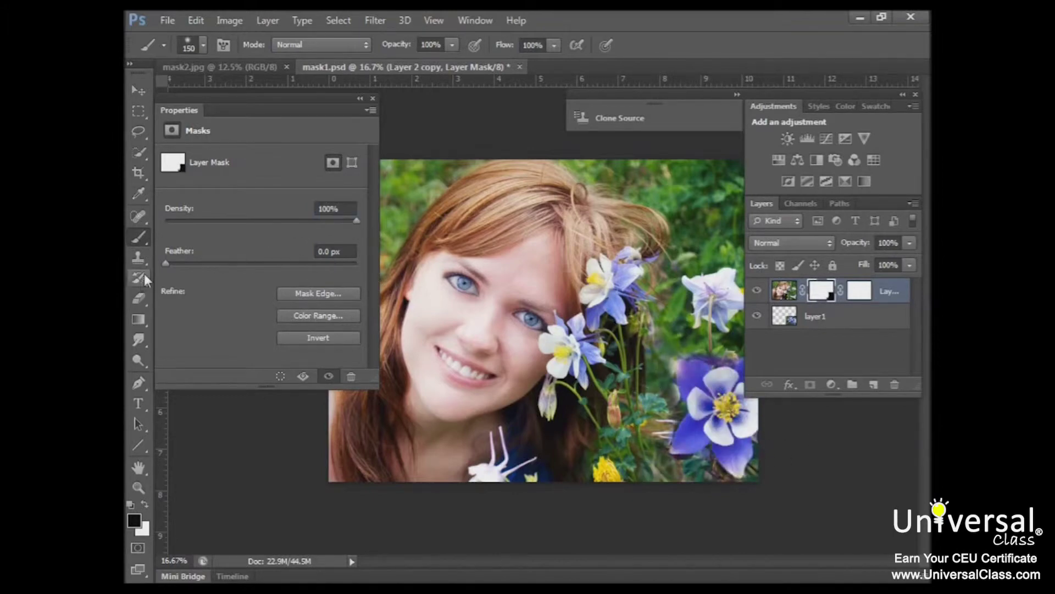
- Try feathering Layer 2 copy's layer mask up to 169.1 px, ending with the feather set back to 0 px
drag(166, 264, 199, 266)
drag(200, 265, 233, 264)
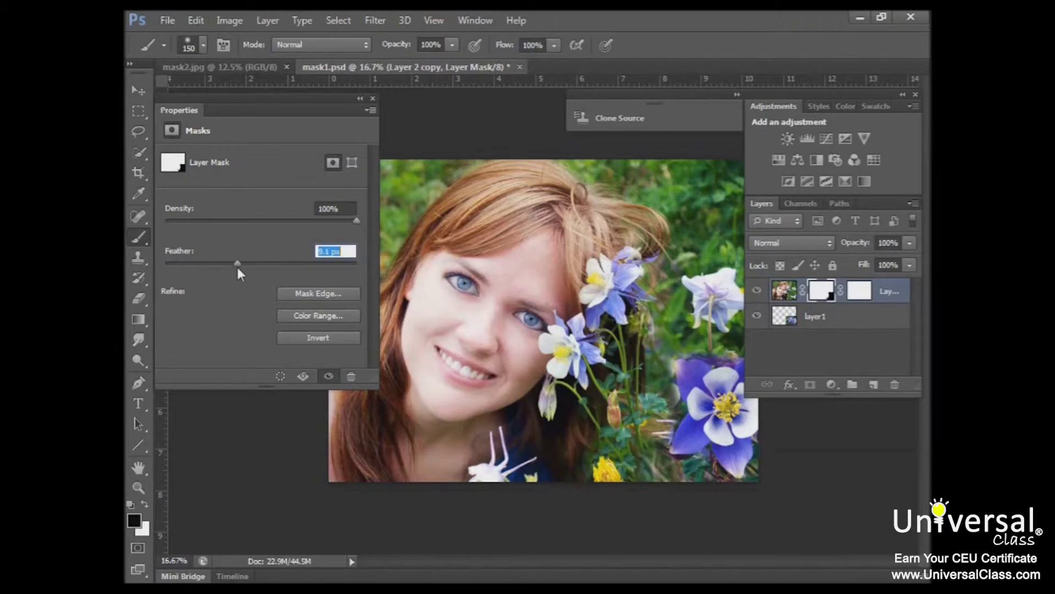
drag(237, 265, 311, 263)
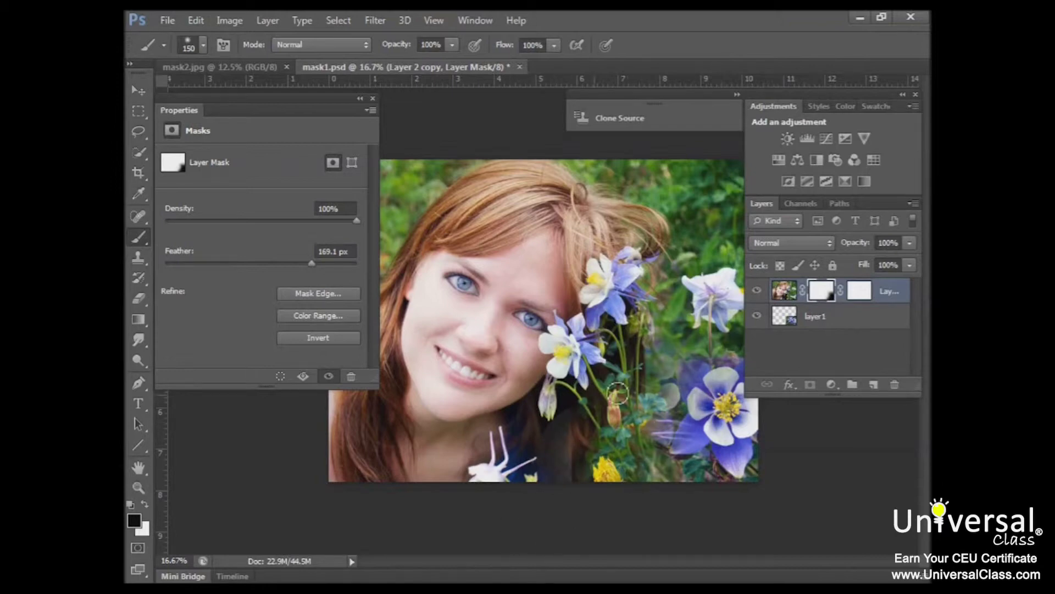
drag(312, 264, 174, 321)
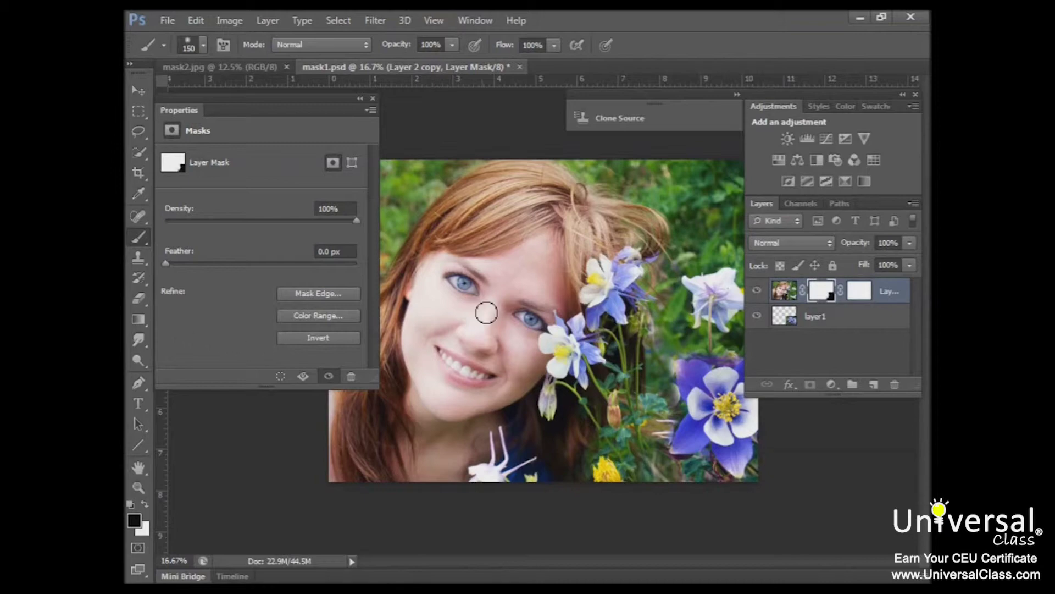
- Delete both the layer mask and the vector mask from Layer 2 copy without applying the layer mask
click(784, 291)
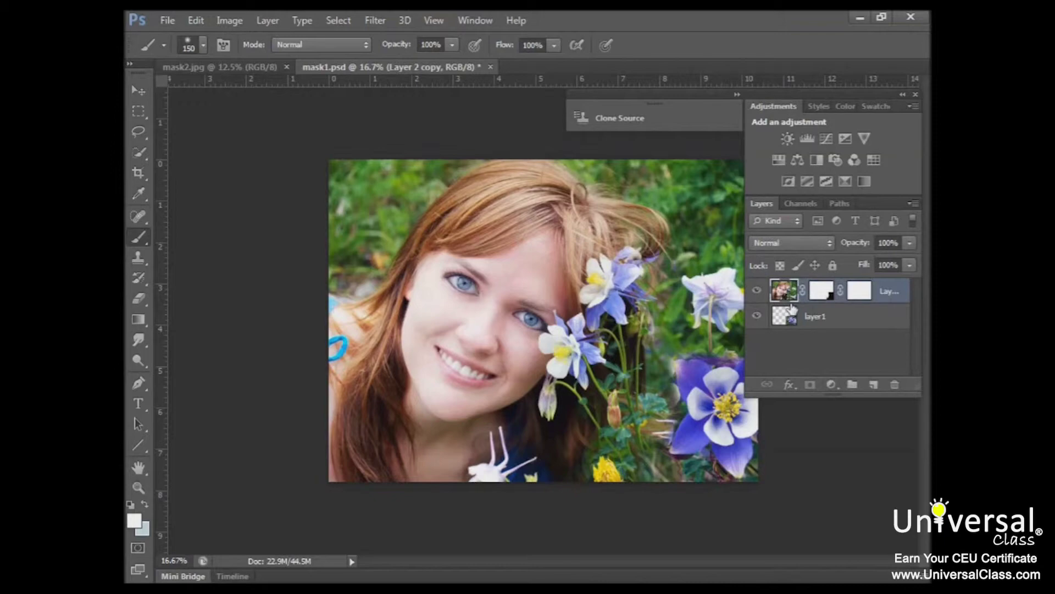
click(822, 291)
drag(821, 290, 894, 381)
click(575, 243)
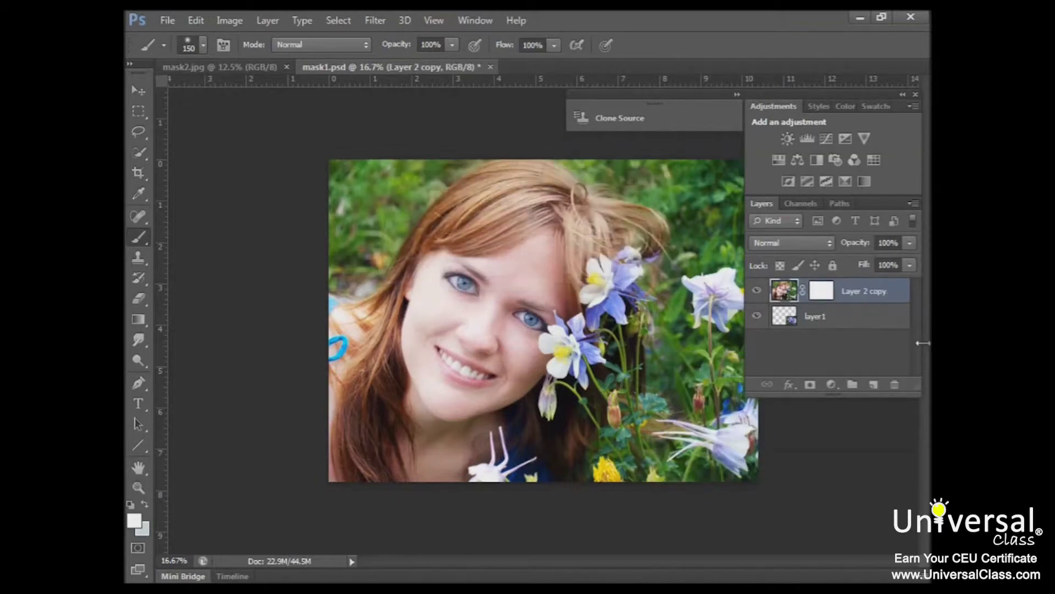
drag(821, 290, 894, 384)
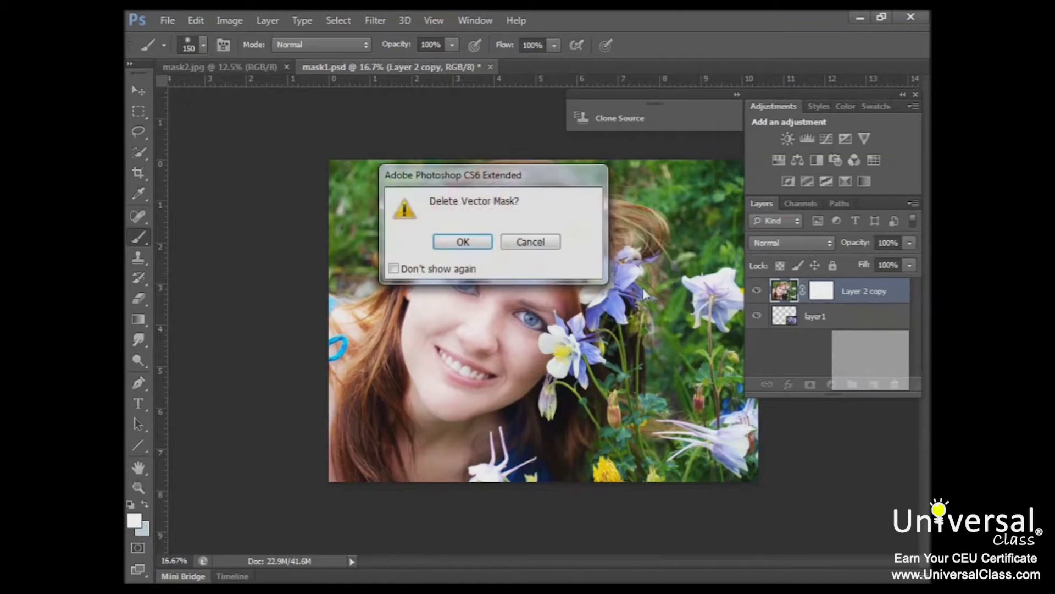
click(479, 243)
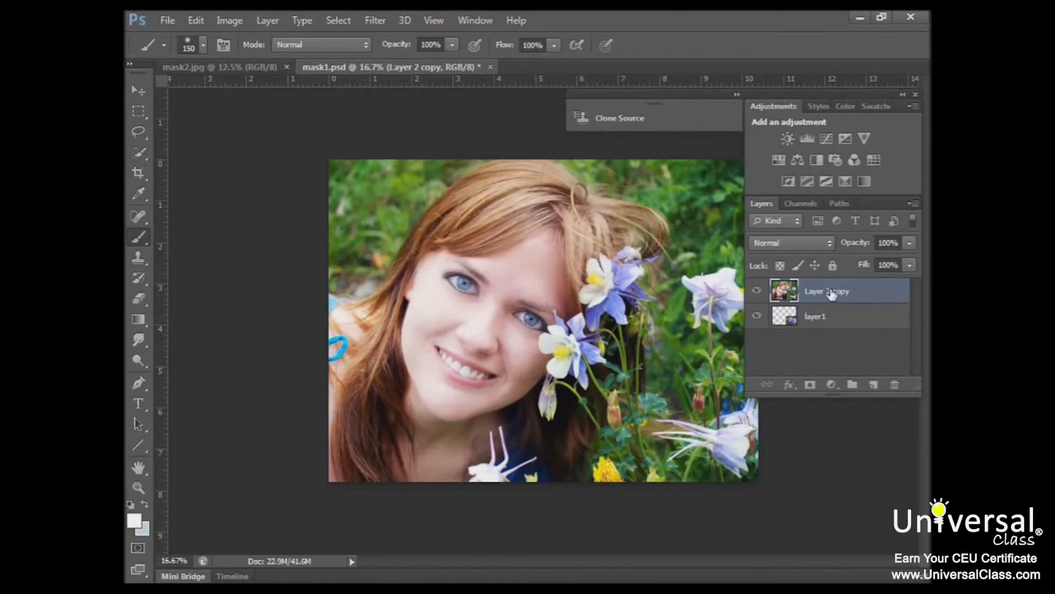
- Add a vector mask that reveals all to Layer 2 copy
click(257, 19)
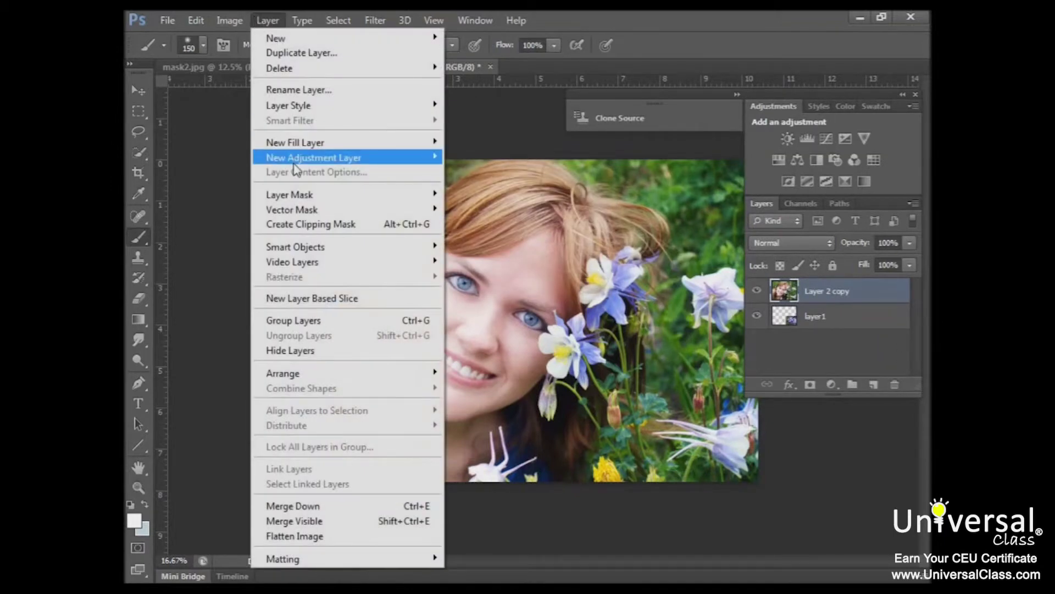
mouse_move(298, 209)
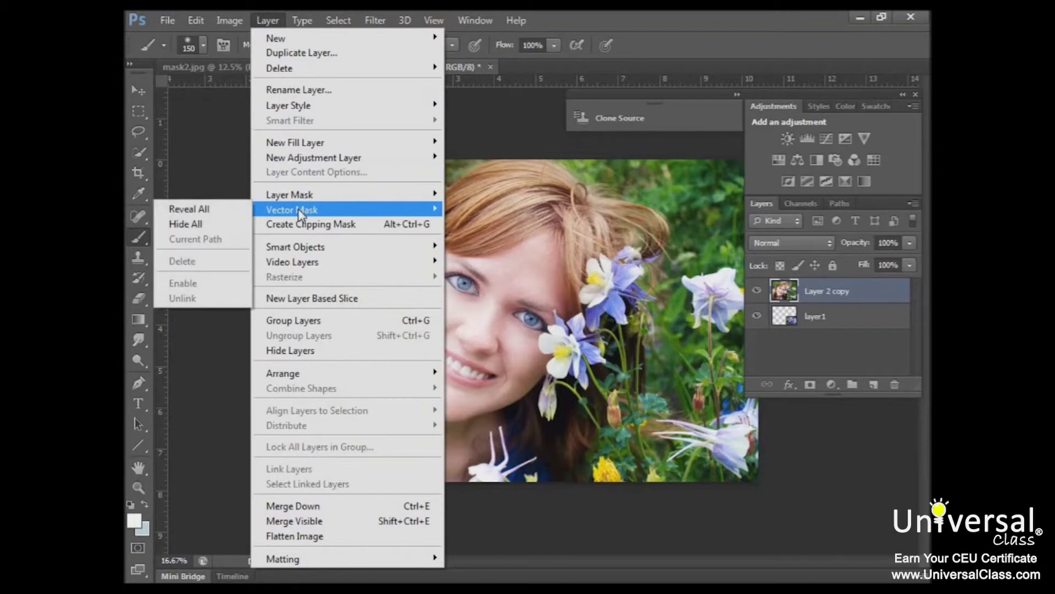
click(189, 209)
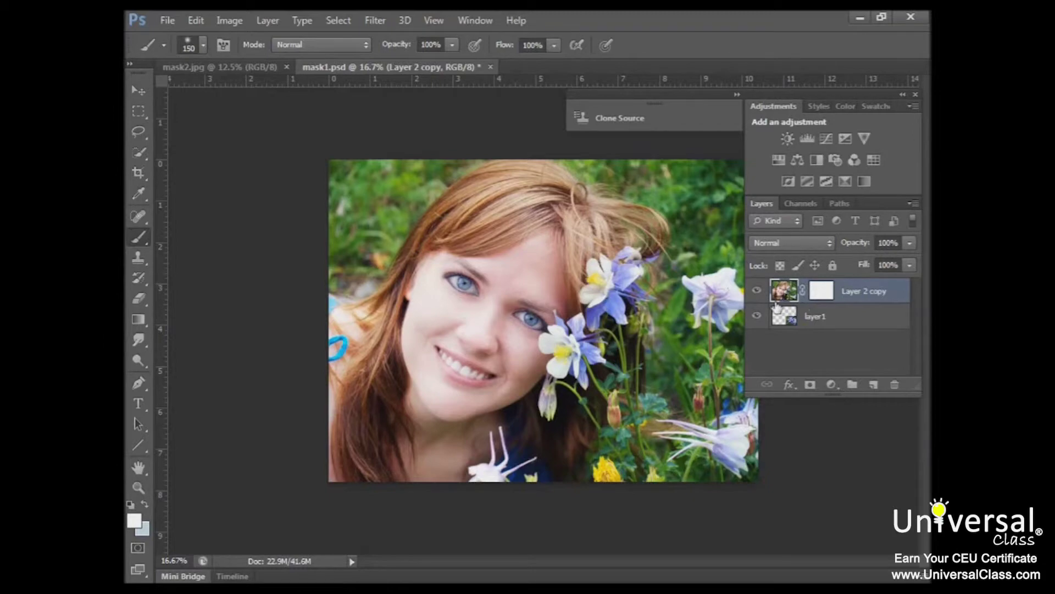
- Draw a small triangle with the Pen tool on the vector mask, over the foliage near the photo's upper-right corner
key(p)
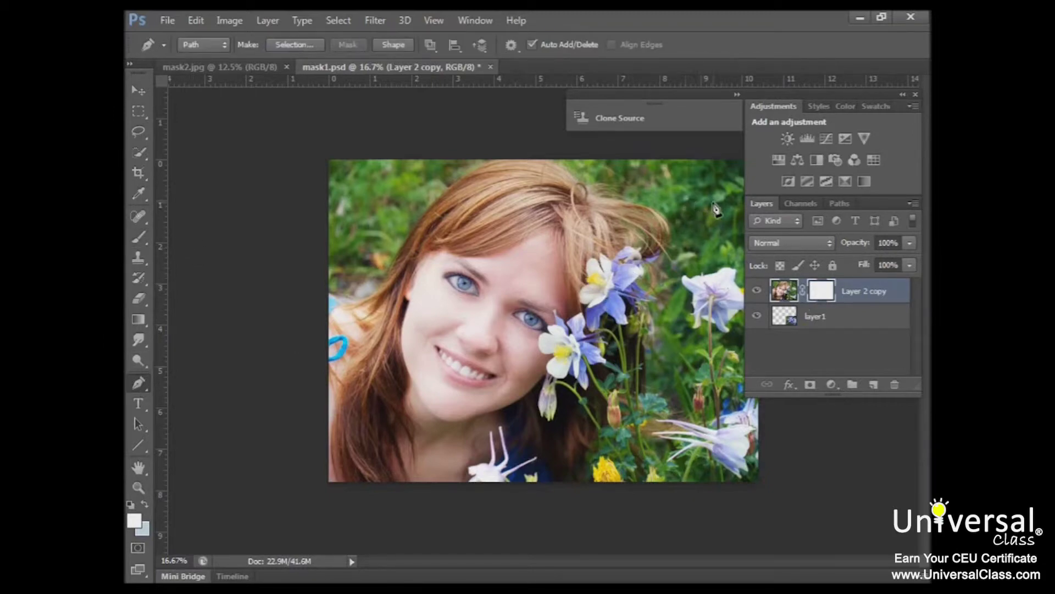
click(735, 199)
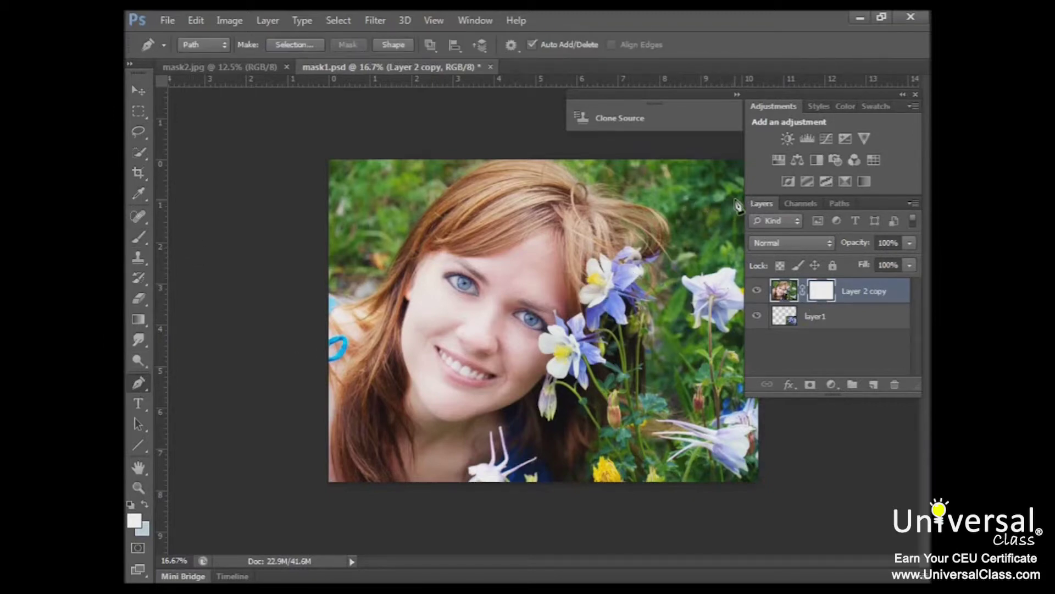
click(691, 264)
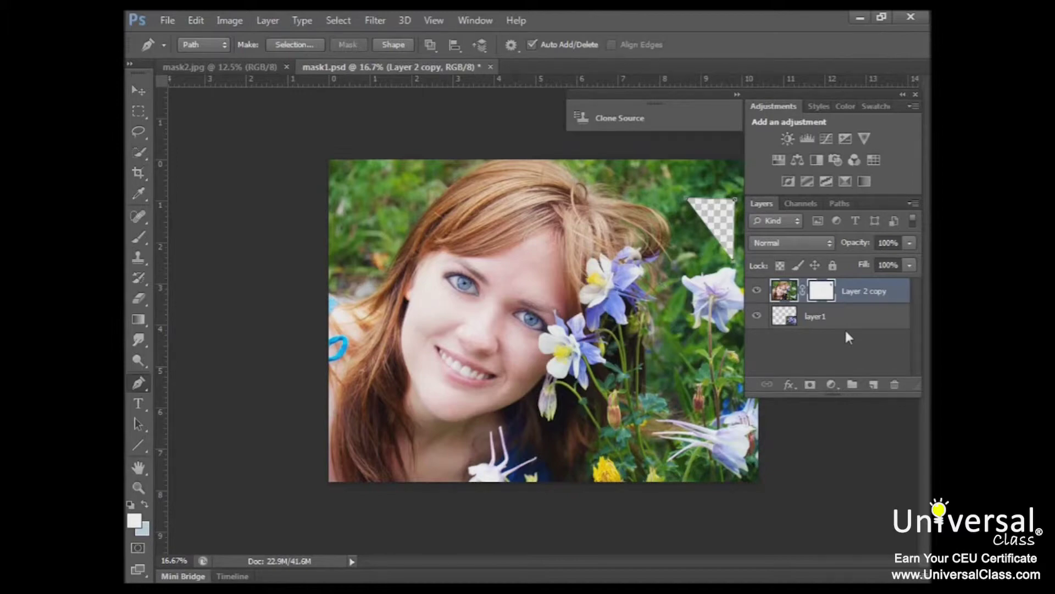
- Delete the vector mask with the triangular cutout from Layer 2 copy
click(822, 293)
drag(821, 294, 895, 384)
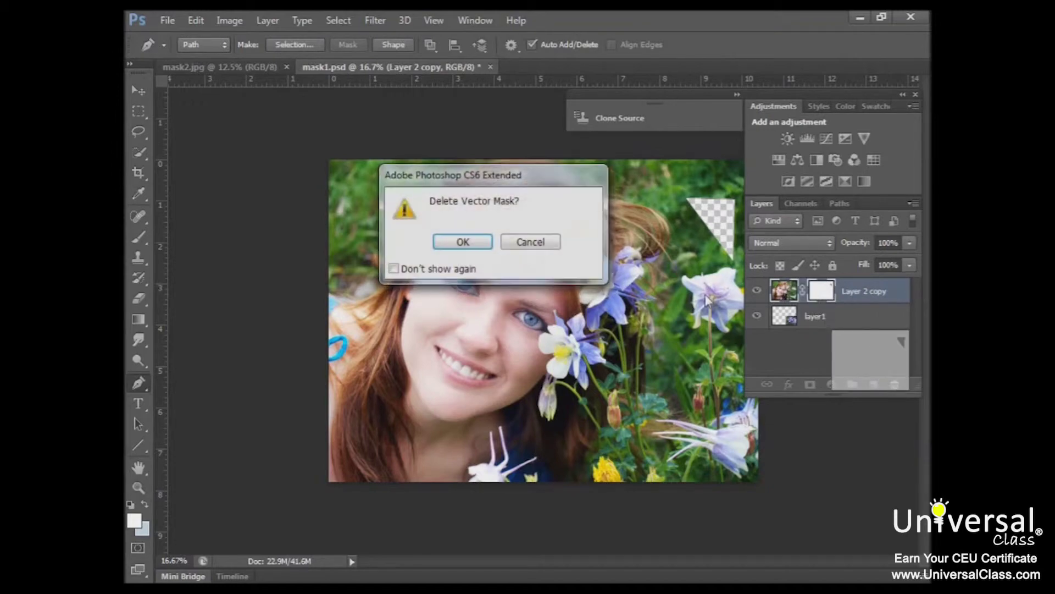
click(463, 243)
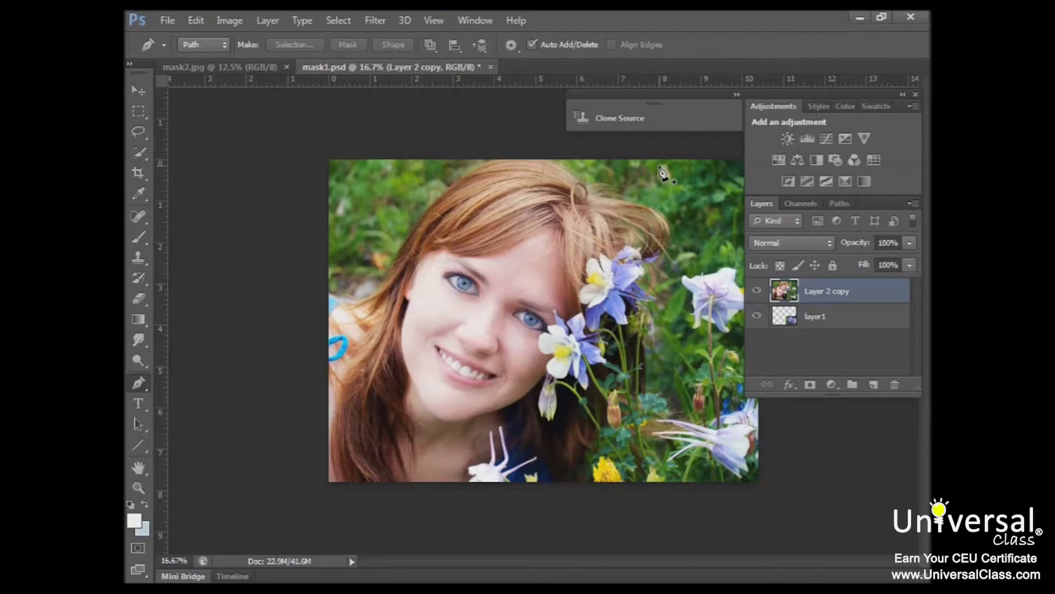
- Switch to mask2.jpg and convert its locked Background into a regular layer named Layer 0 at 100% opacity
click(187, 65)
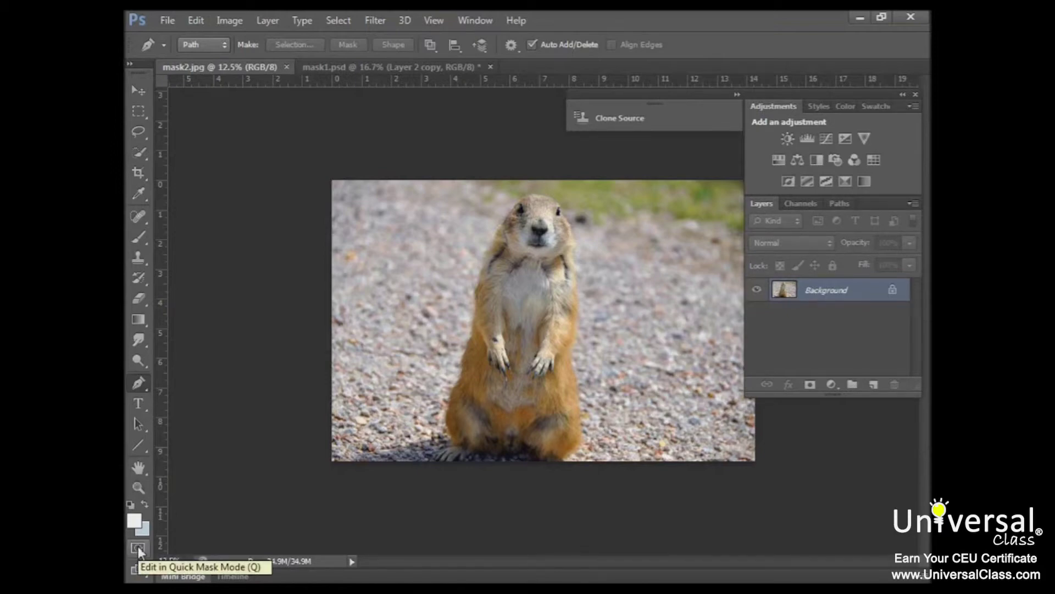
click(137, 112)
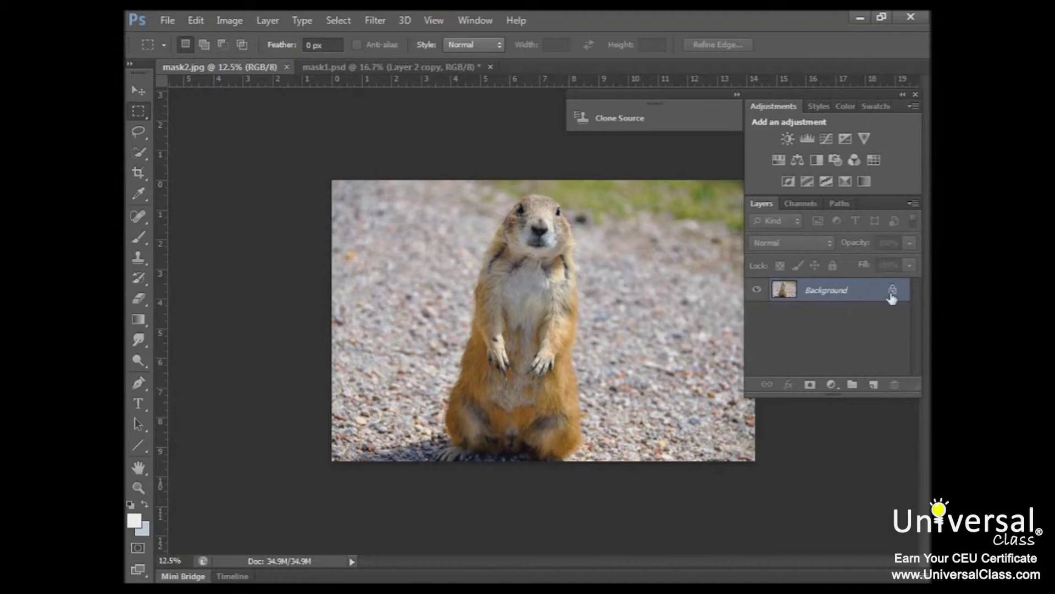
mouse_move(891, 297)
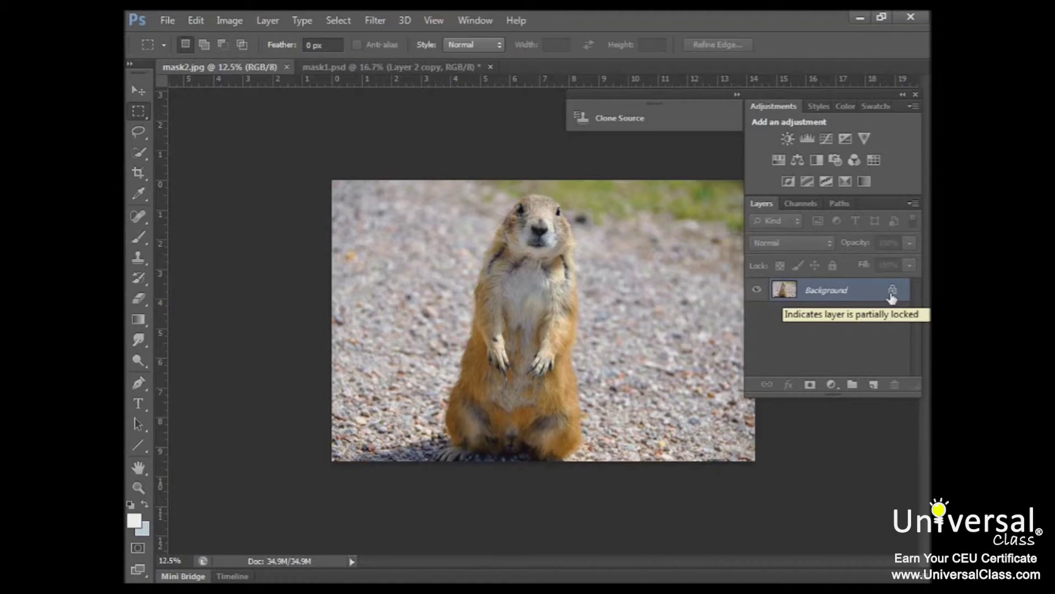
double_click(891, 295)
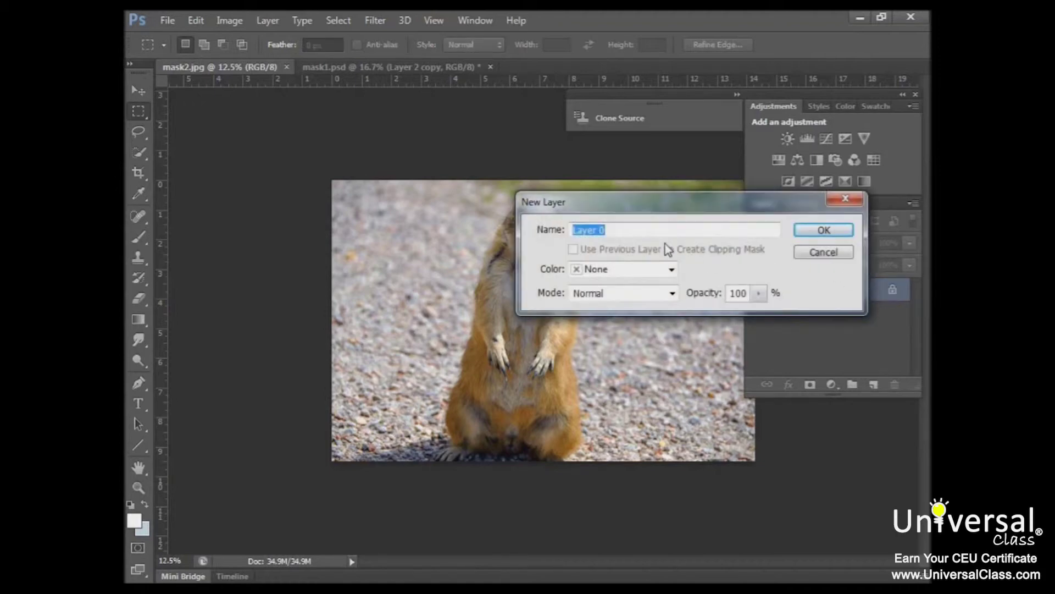
click(801, 235)
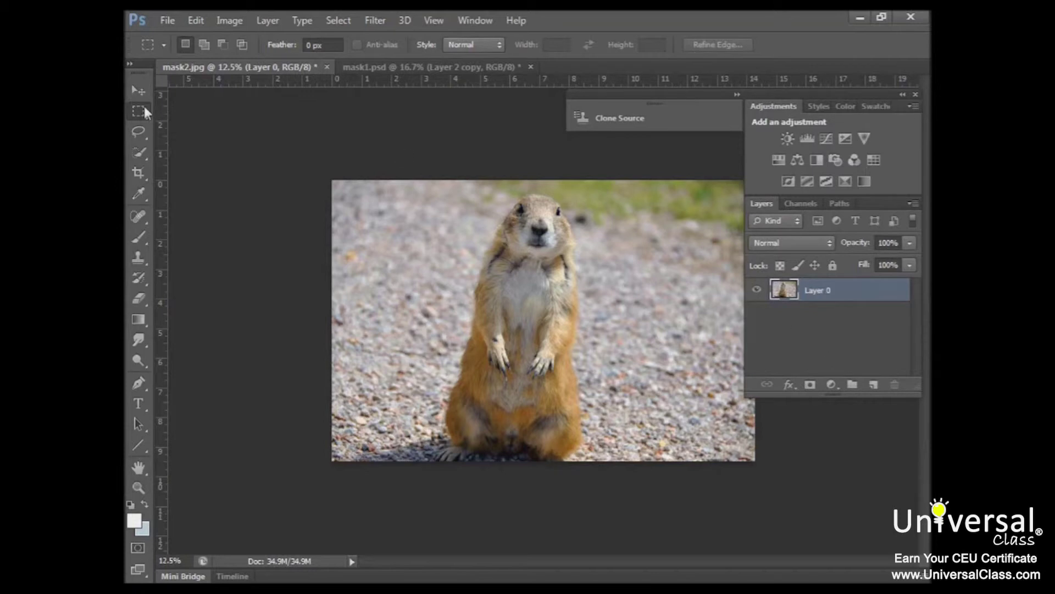
- Select a full-height rectangle around the prairie dog with the Rectangular Marquee and enter Quick Mask mode
drag(421, 174, 601, 510)
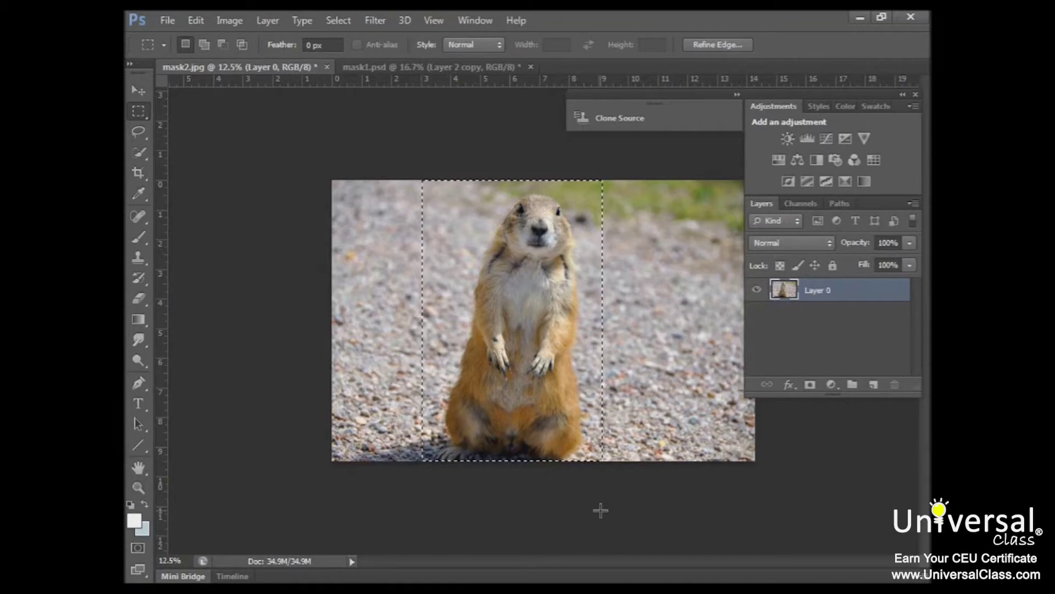
click(139, 547)
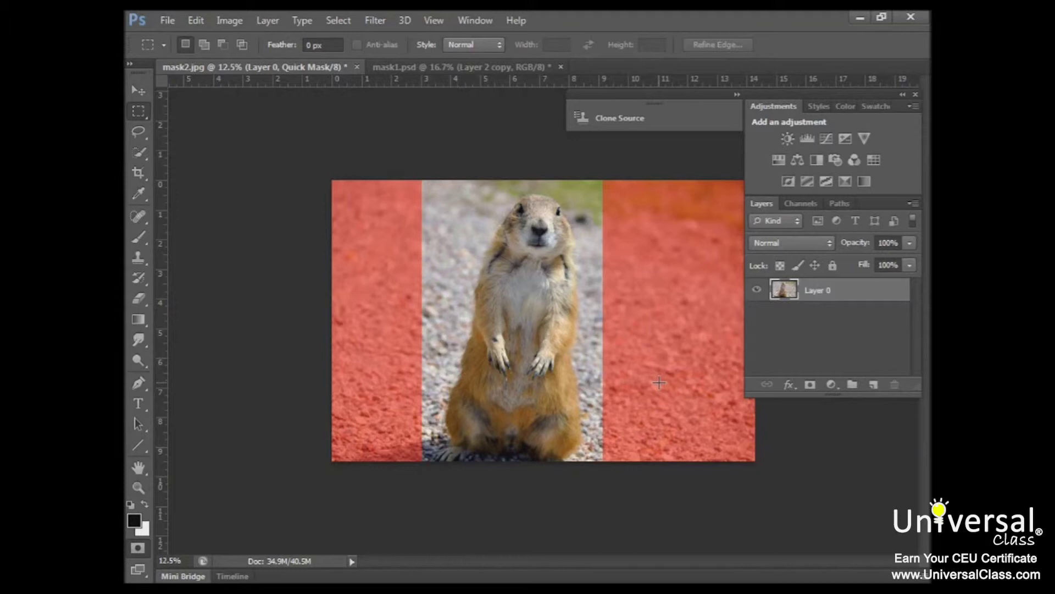
- Paint black with an enlarged brush over the unmasked gravel strips on both sides of the prairie dog in the Quick Mask
click(139, 238)
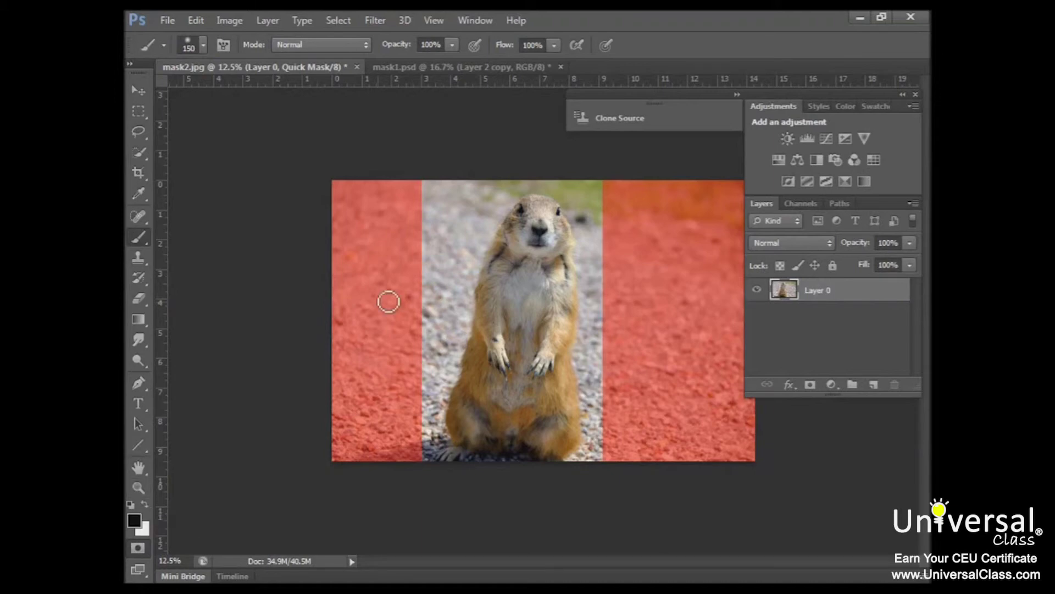
key(])
key(])
key(])
key(])
key(])
key(])
key(])
mouse_move(409, 215)
mouse_down()
mouse_move(440, 198)
mouse_move(448, 247)
mouse_move(434, 307)
mouse_move(412, 232)
mouse_up()
drag(433, 310, 430, 440)
drag(429, 195, 478, 189)
mouse_move(588, 186)
mouse_down()
mouse_move(599, 204)
mouse_move(588, 450)
mouse_up()
- Paint black with a 250 px brush close around the prairie dog's outline so the Quick Mask covers the remaining background
key([)
key([)
key([)
key([)
mouse_move(590, 283)
mouse_down()
mouse_move(572, 195)
mouse_move(584, 204)
mouse_move(528, 186)
mouse_move(465, 220)
mouse_move(485, 200)
mouse_move(490, 217)
mouse_move(514, 198)
mouse_move(465, 250)
mouse_move(476, 204)
mouse_move(432, 433)
mouse_move(481, 223)
mouse_up()
mouse_move(587, 308)
mouse_down()
mouse_move(599, 403)
mouse_move(606, 315)
mouse_move(585, 215)
mouse_move(593, 228)
mouse_move(593, 243)
mouse_move(573, 189)
mouse_up()
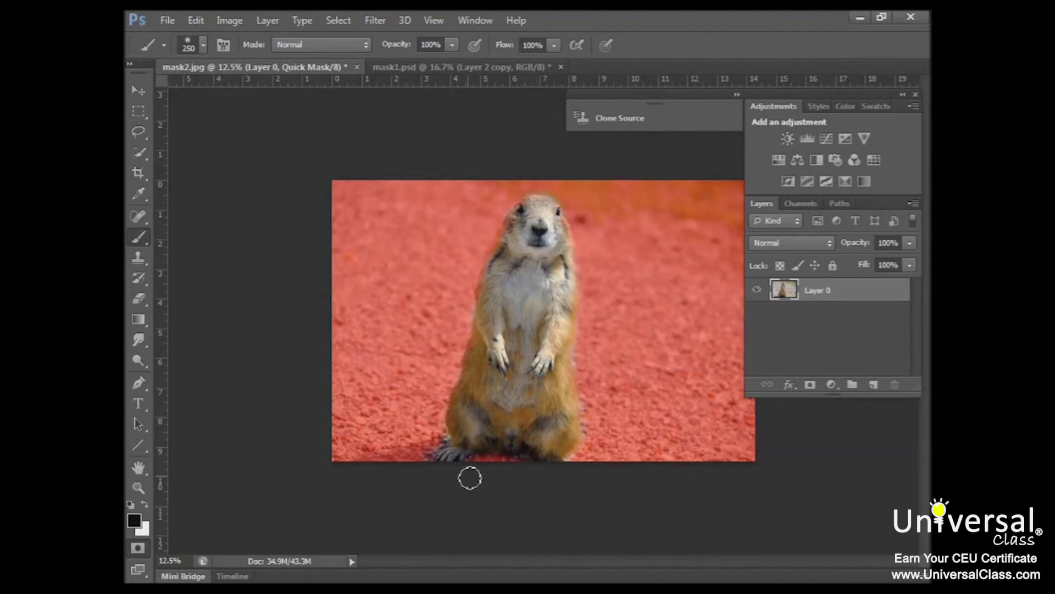
- Exit Quick Mask mode and invert the resulting selection so the background around the prairie dog is selected
click(140, 548)
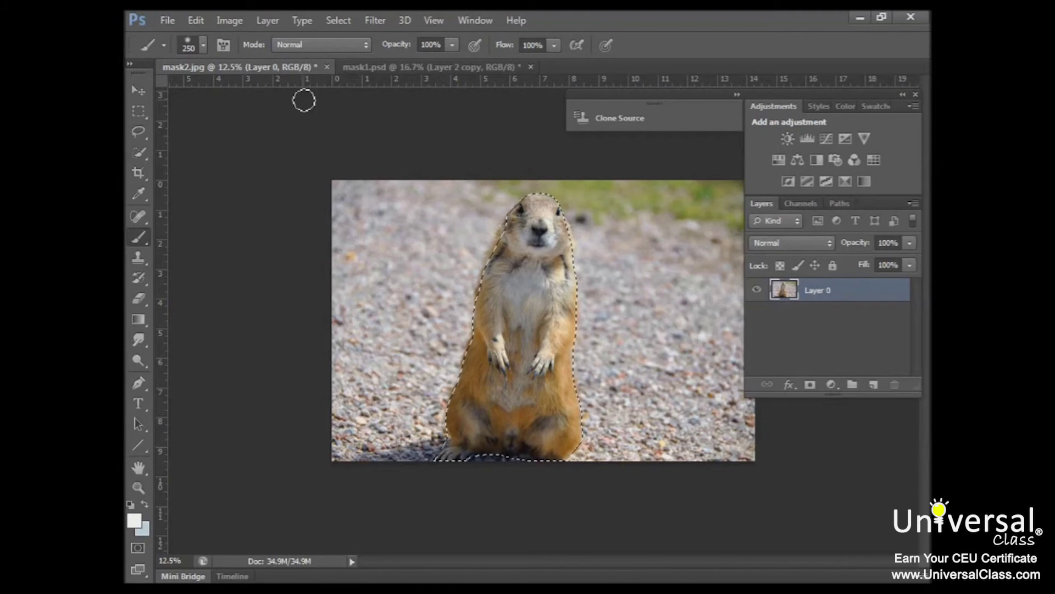
click(338, 21)
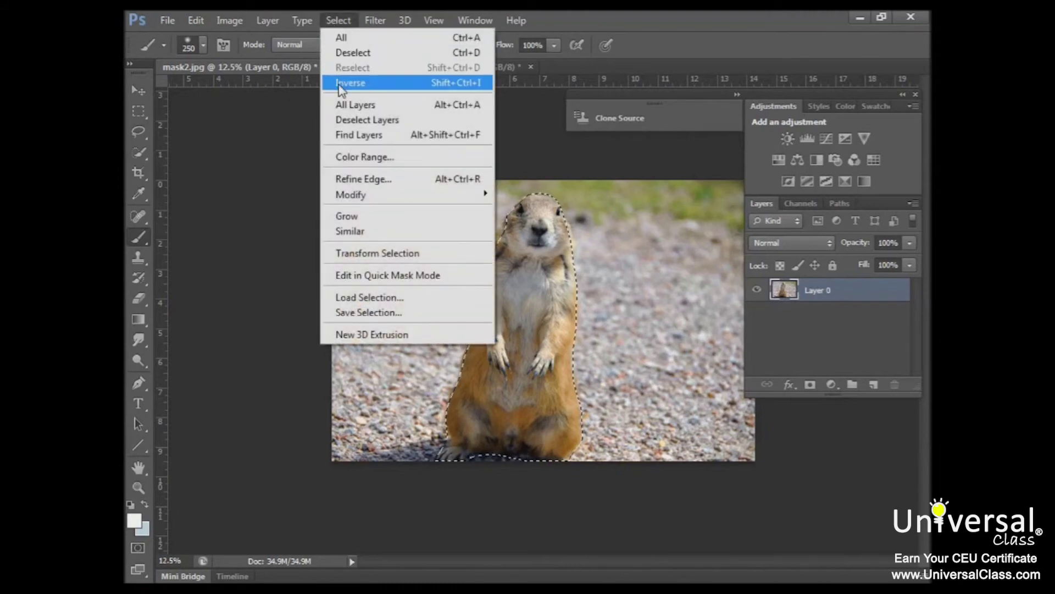
click(342, 83)
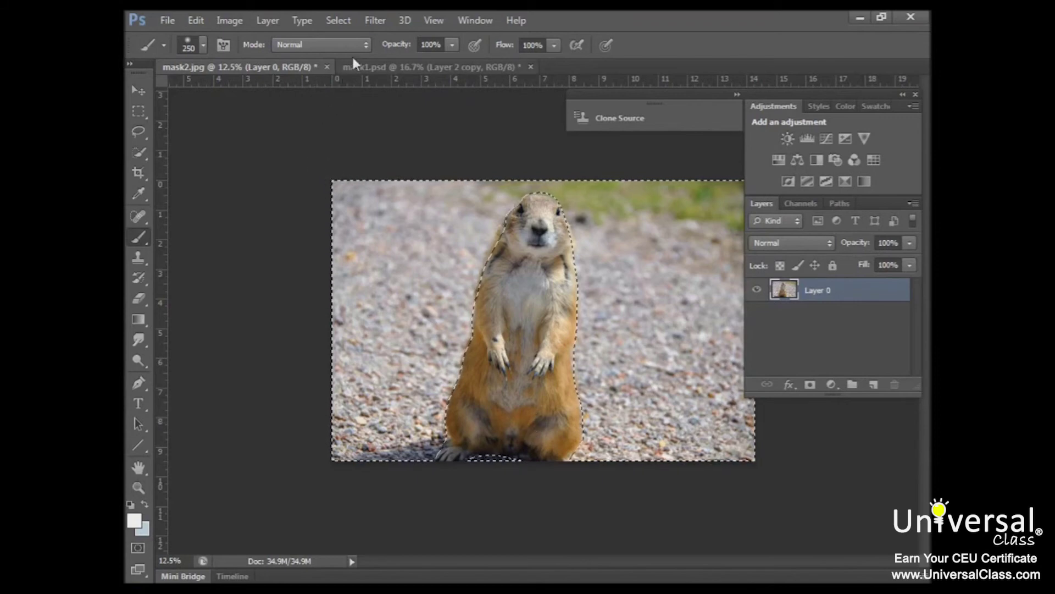
- Start the Oil Paint filter on the selected background with Stylization 6.39, Cleanliness 4 and Scale 4.56
click(375, 21)
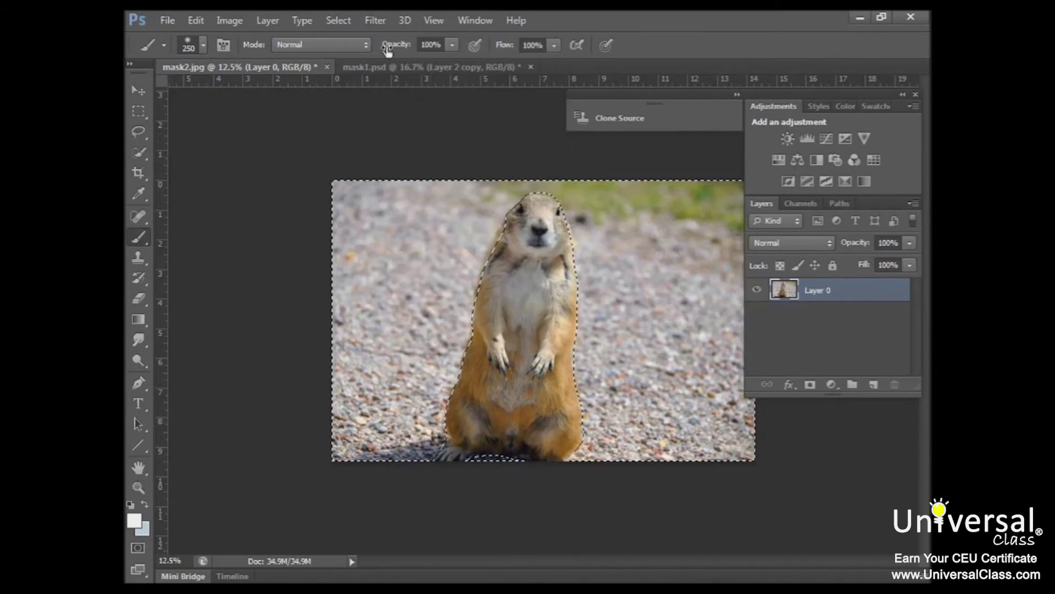
click(374, 20)
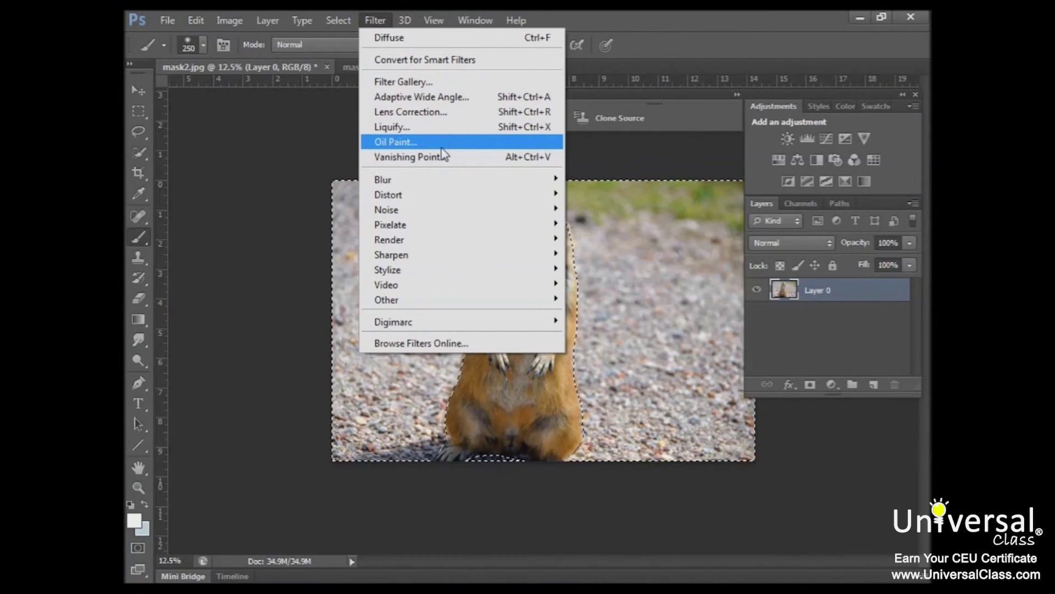
click(393, 143)
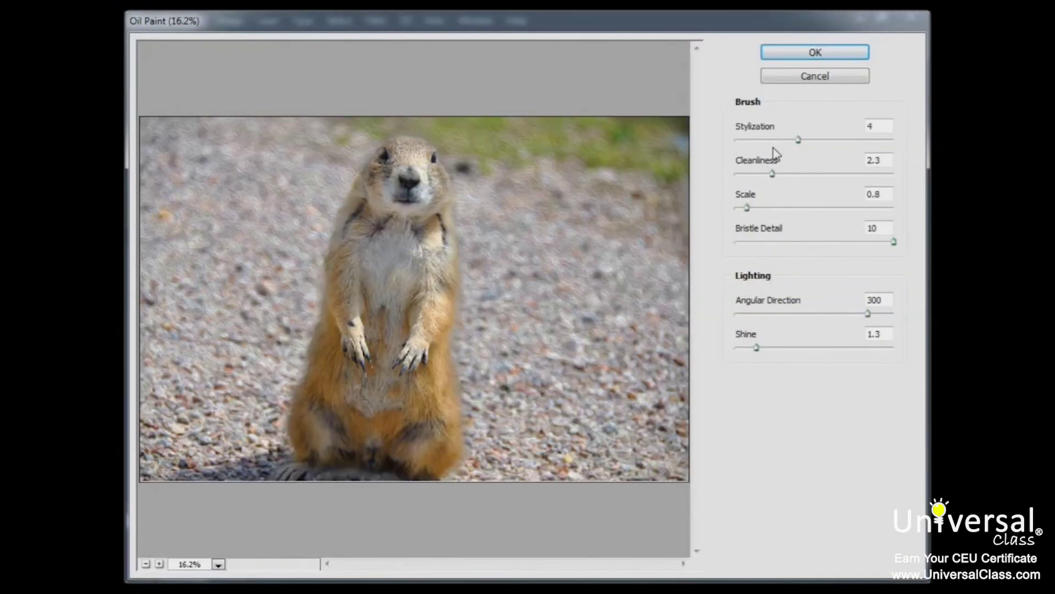
drag(799, 140, 837, 142)
drag(773, 175, 800, 176)
drag(746, 207, 808, 210)
- Apply the Oil Paint filter with Angular Direction 199.8 and a stronger Shine, and deselect the background
drag(868, 314, 825, 318)
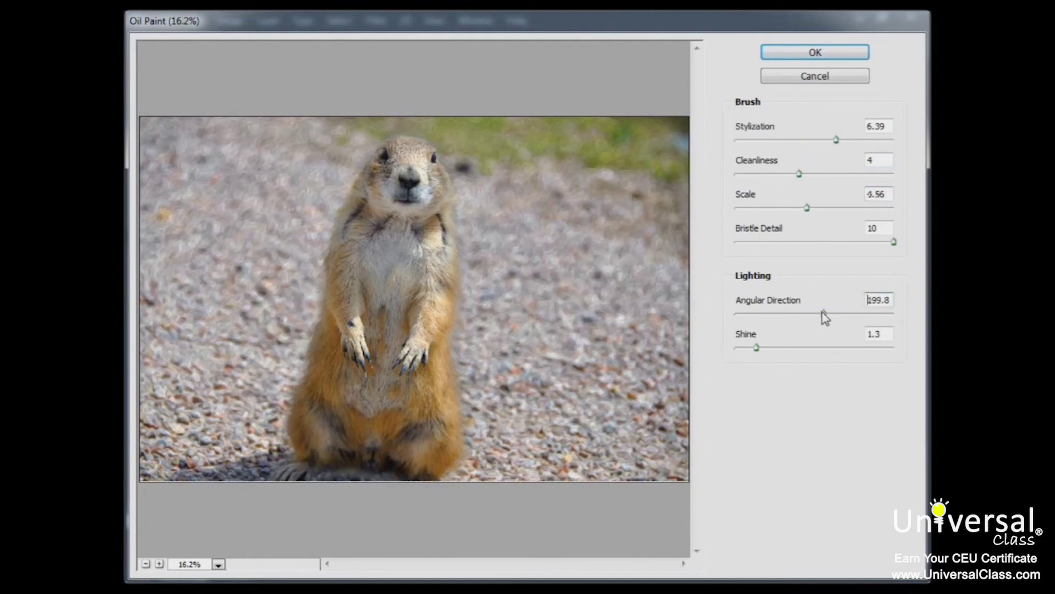
drag(756, 347, 822, 348)
click(807, 55)
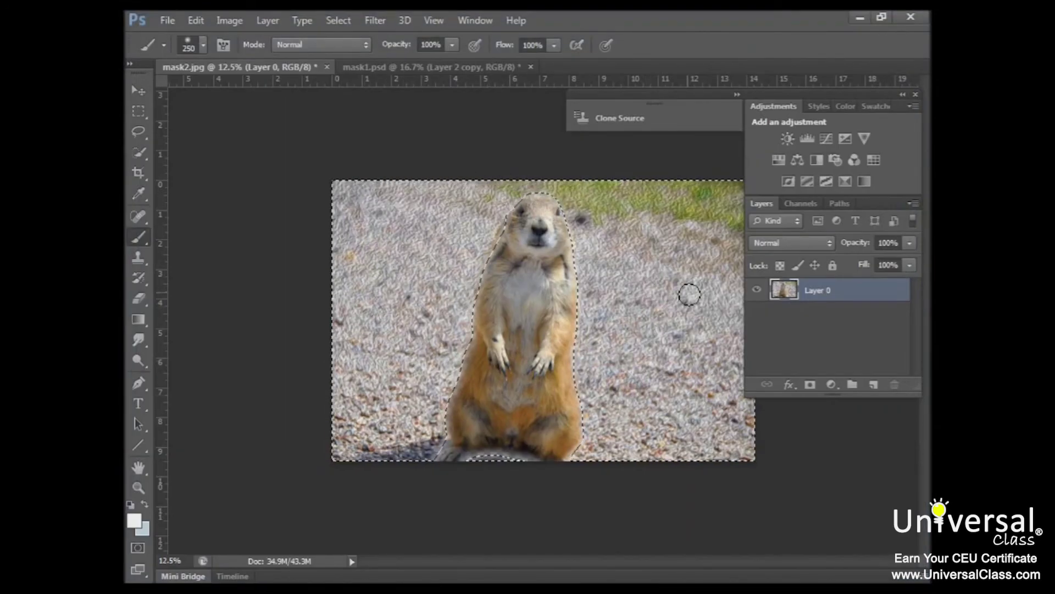
click(337, 20)
click(354, 52)
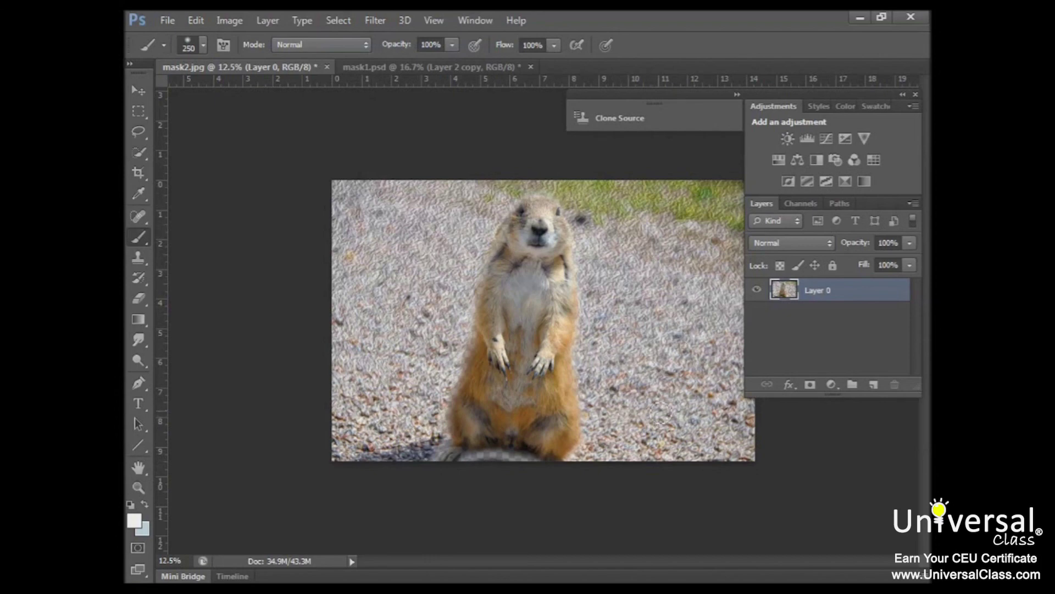
- Change the Quick Mask options so that the overlay color indicates Selected Areas
key(q)
key(d)
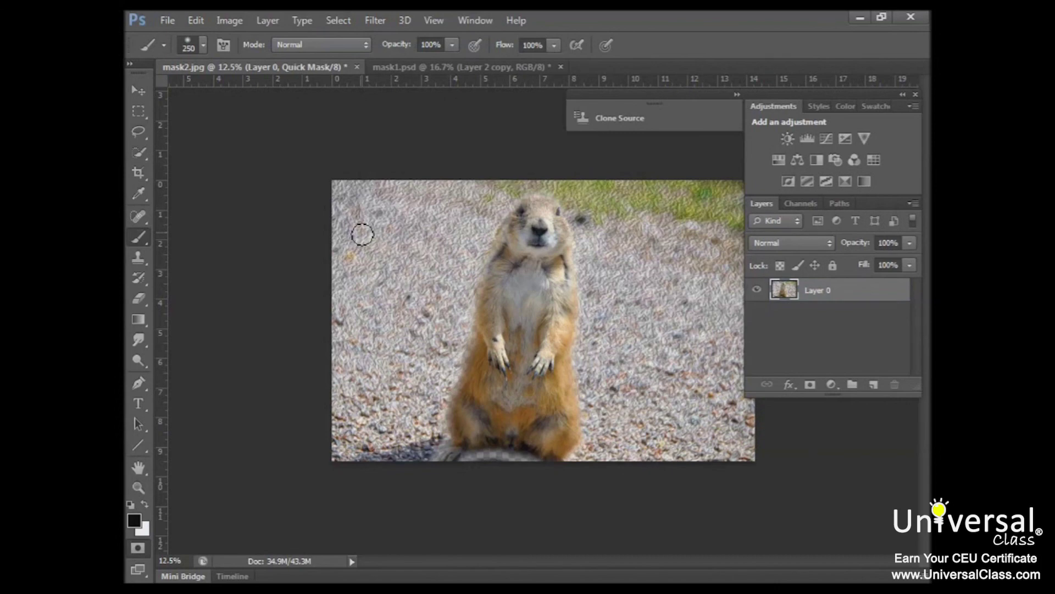
double_click(138, 548)
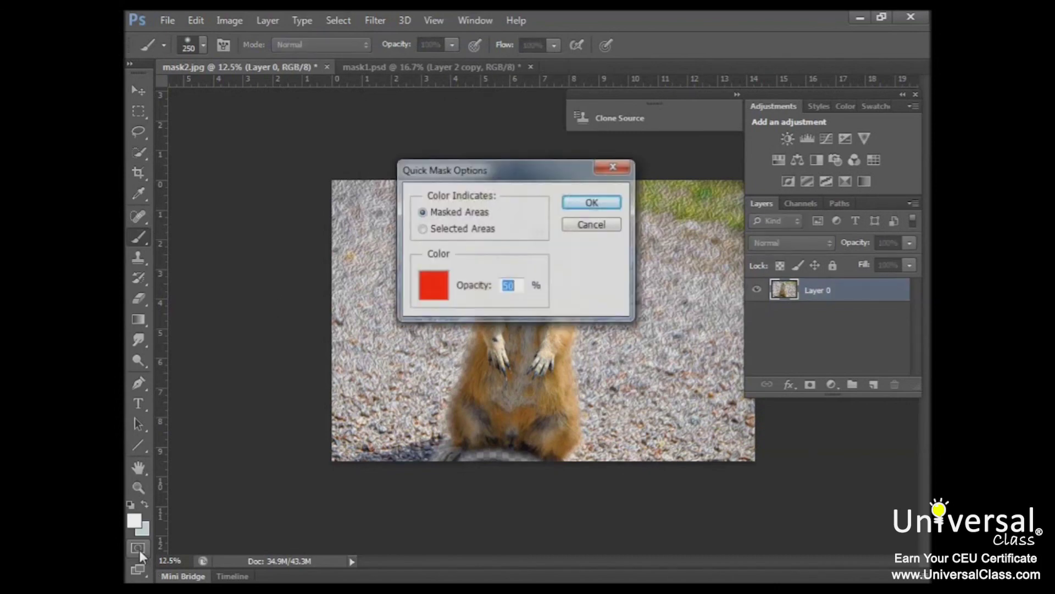
click(422, 230)
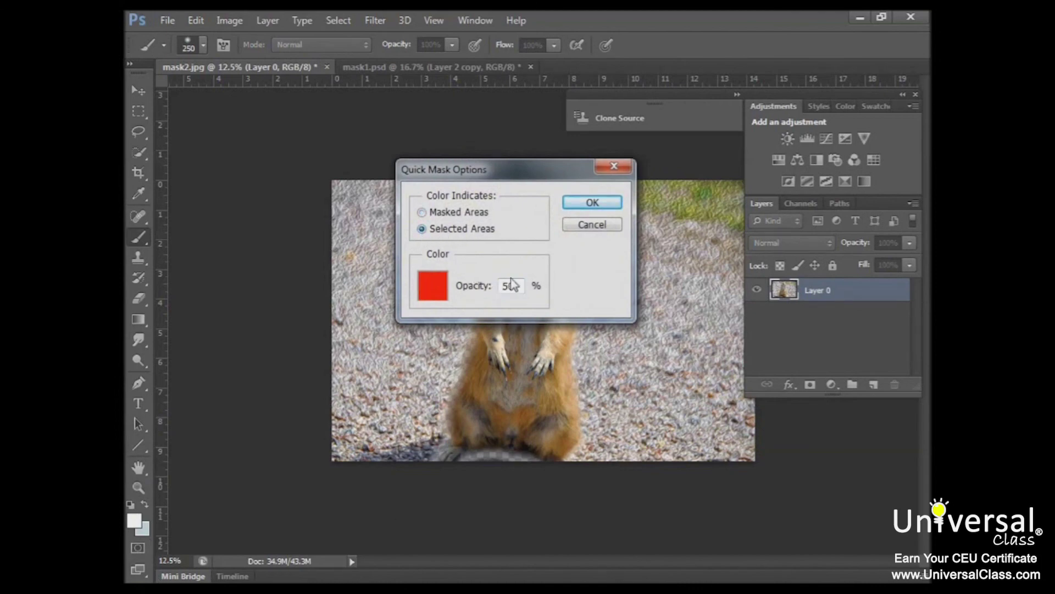
drag(513, 170, 309, 157)
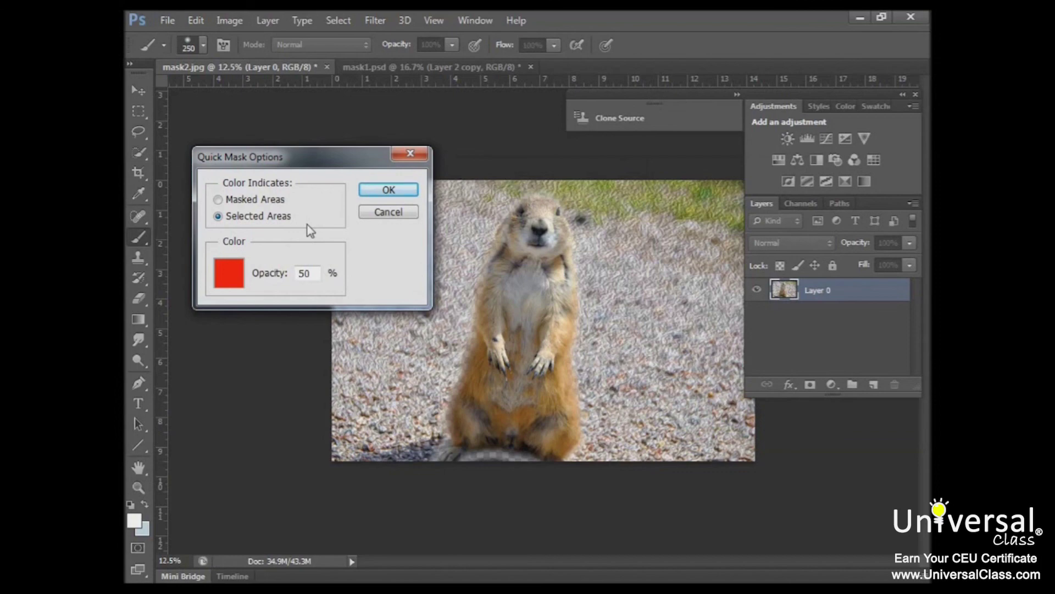
click(380, 192)
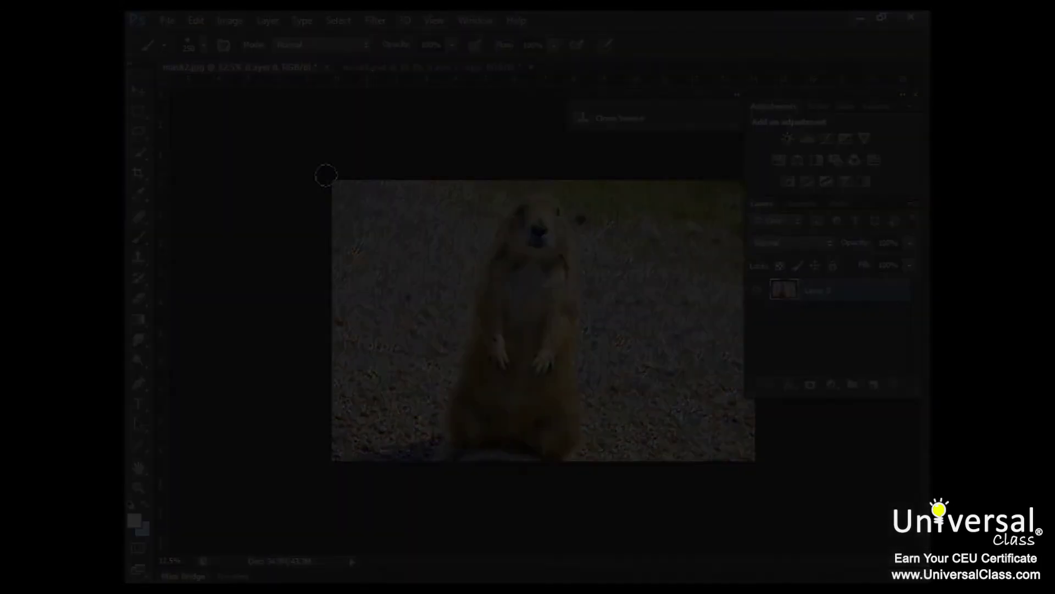